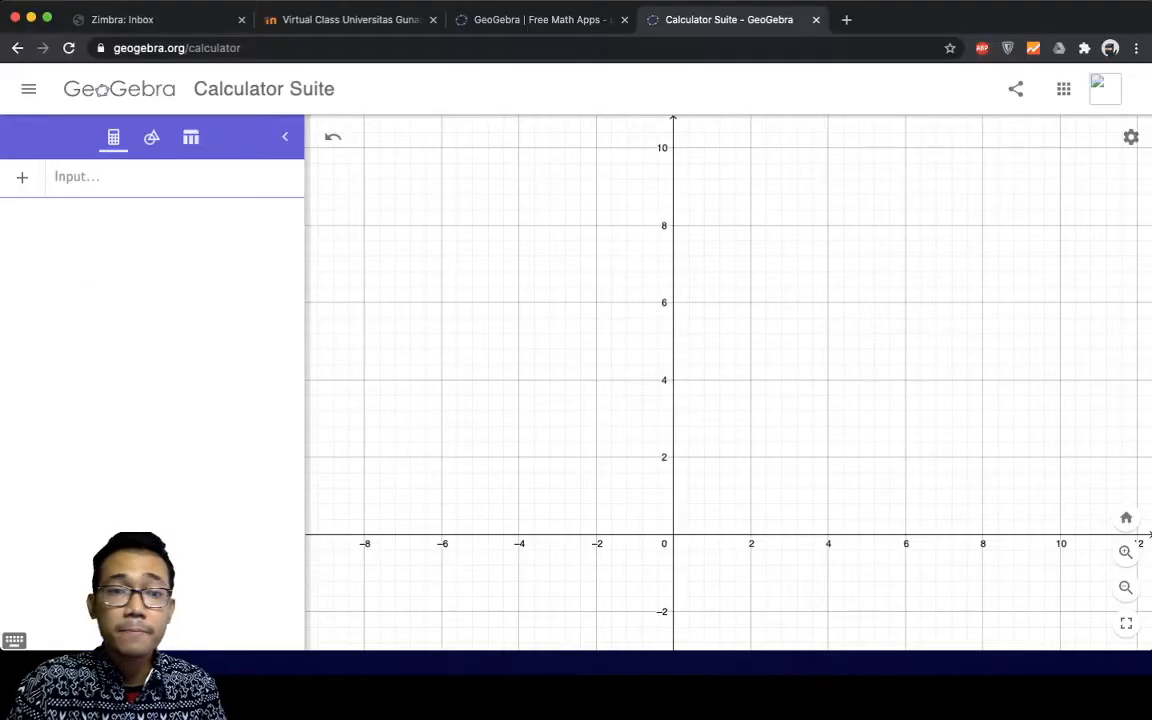
# - Plot the function f(x) = x^2
pyautogui.click(78, 178)
pyautogui.write('f(x) ')
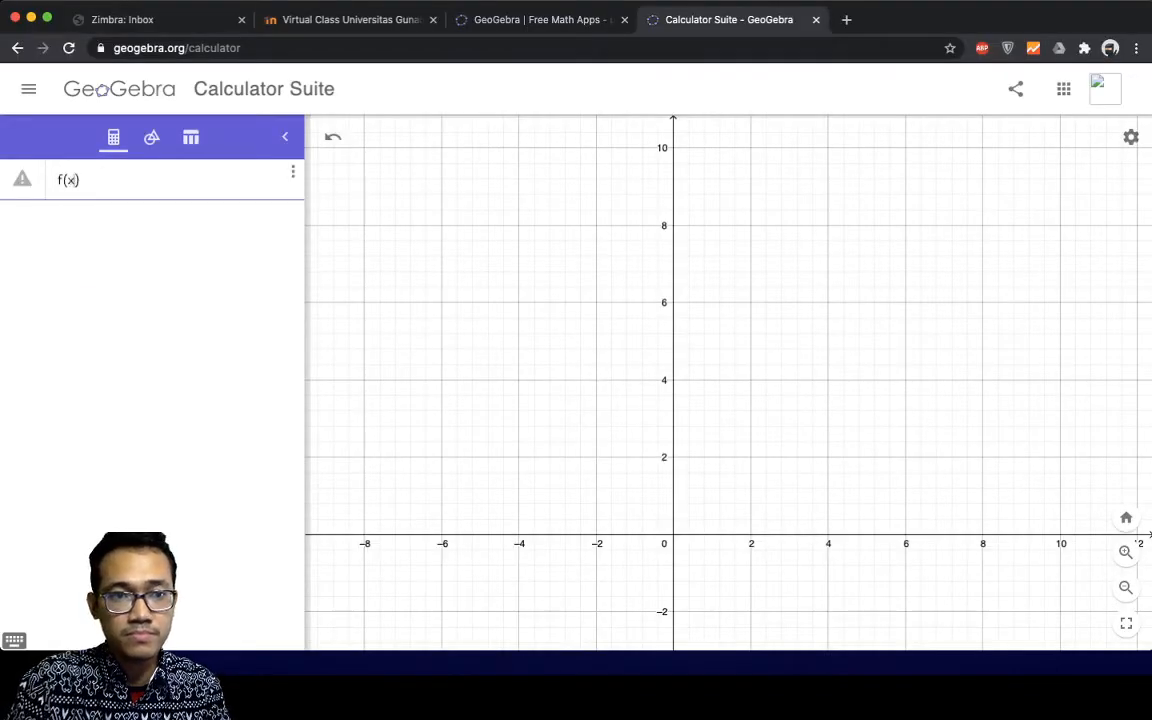
pyautogui.write('= x6')
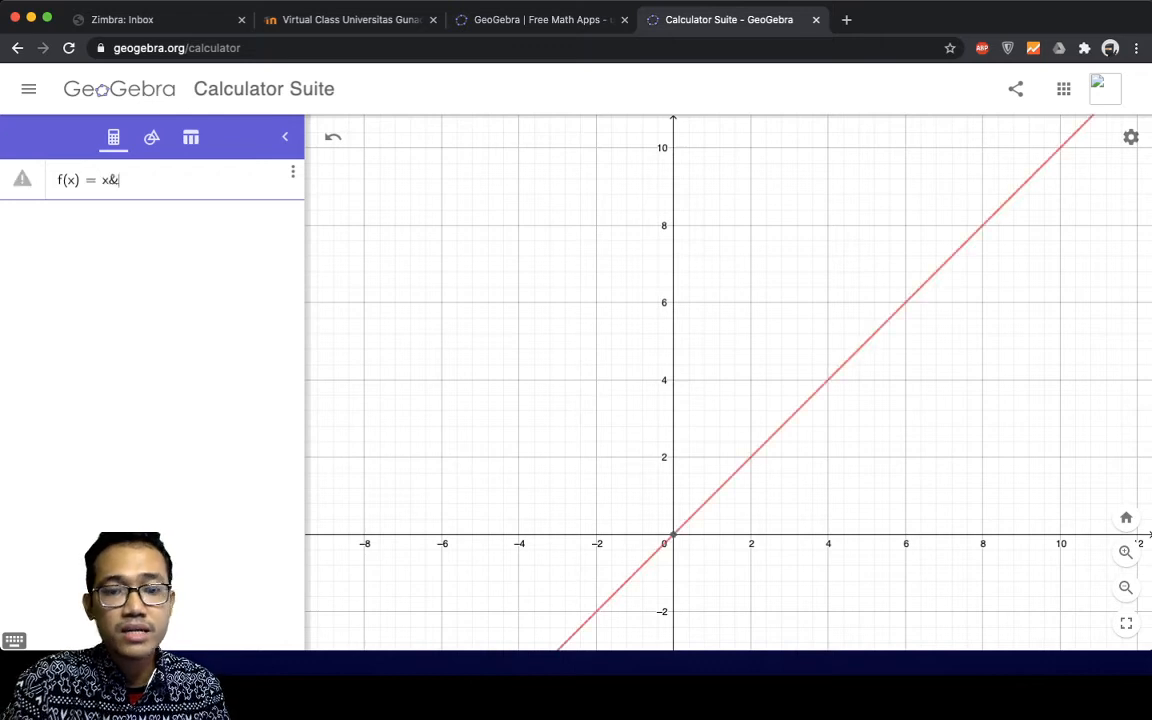
pyautogui.press('BackSpace')
pyautogui.write('62')
pyautogui.press('BackSpace')
pyautogui.press('BackSpace')
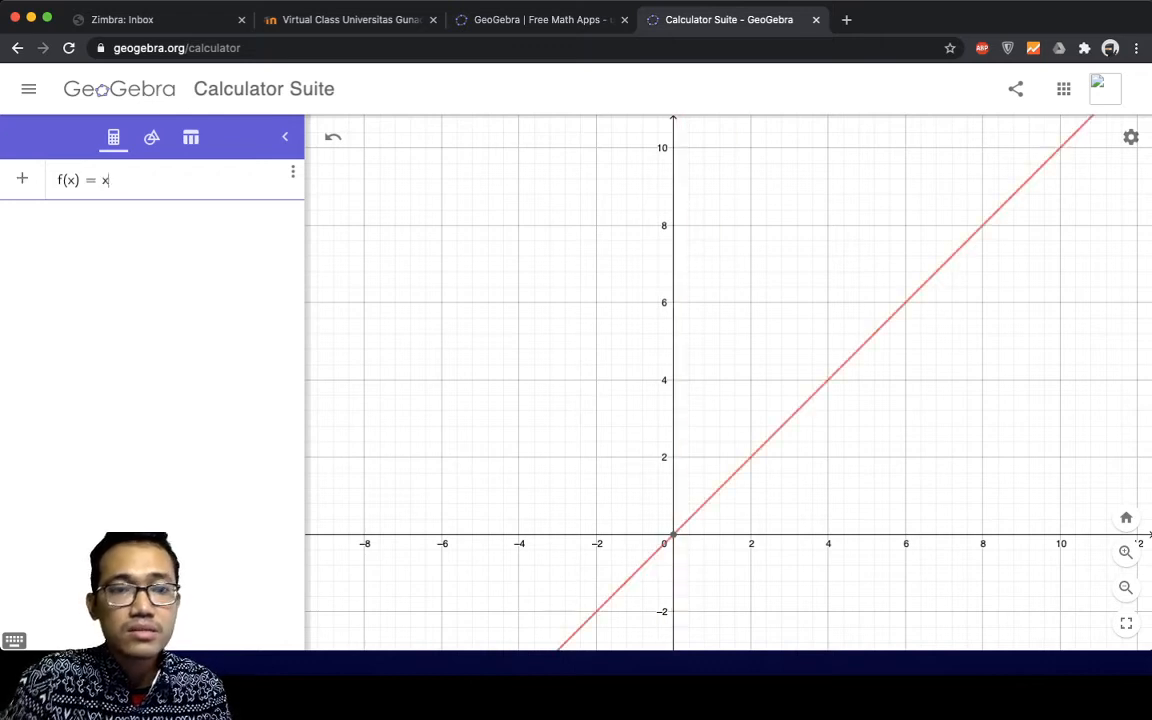
pyautogui.write('^2')
pyautogui.press('Return')
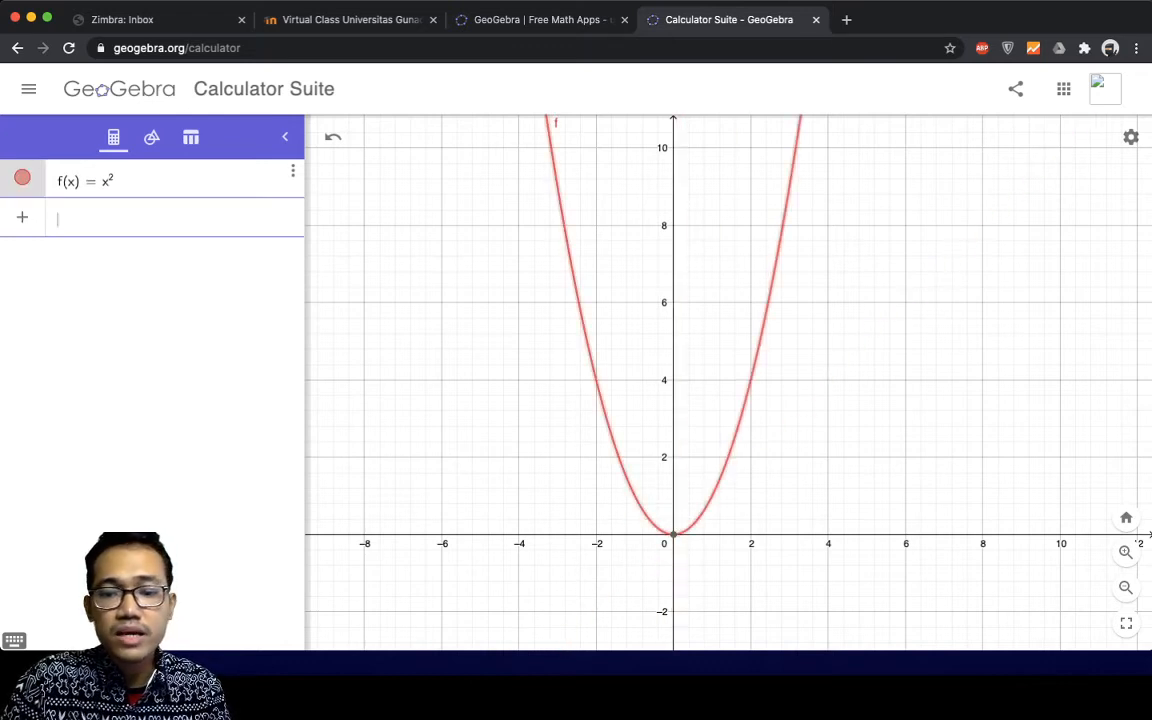
# - Plot a second function, g(x) = 4x - x^2
pyautogui.write('g(x)')
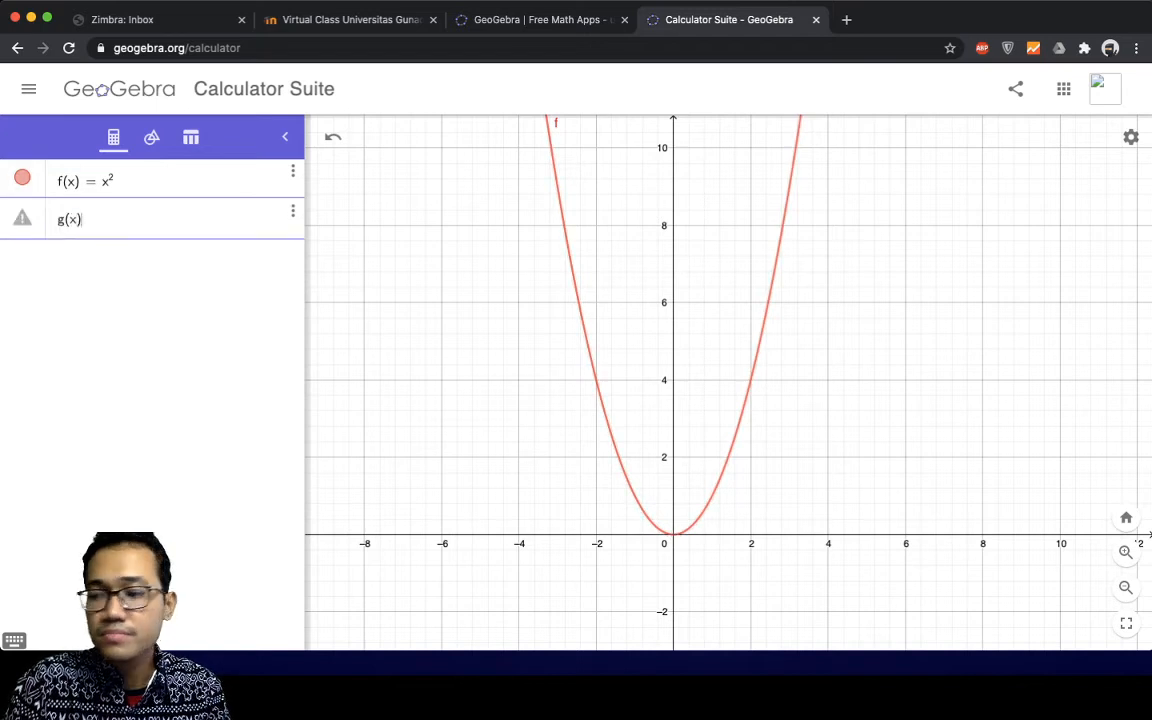
pyautogui.write('=4x-x')
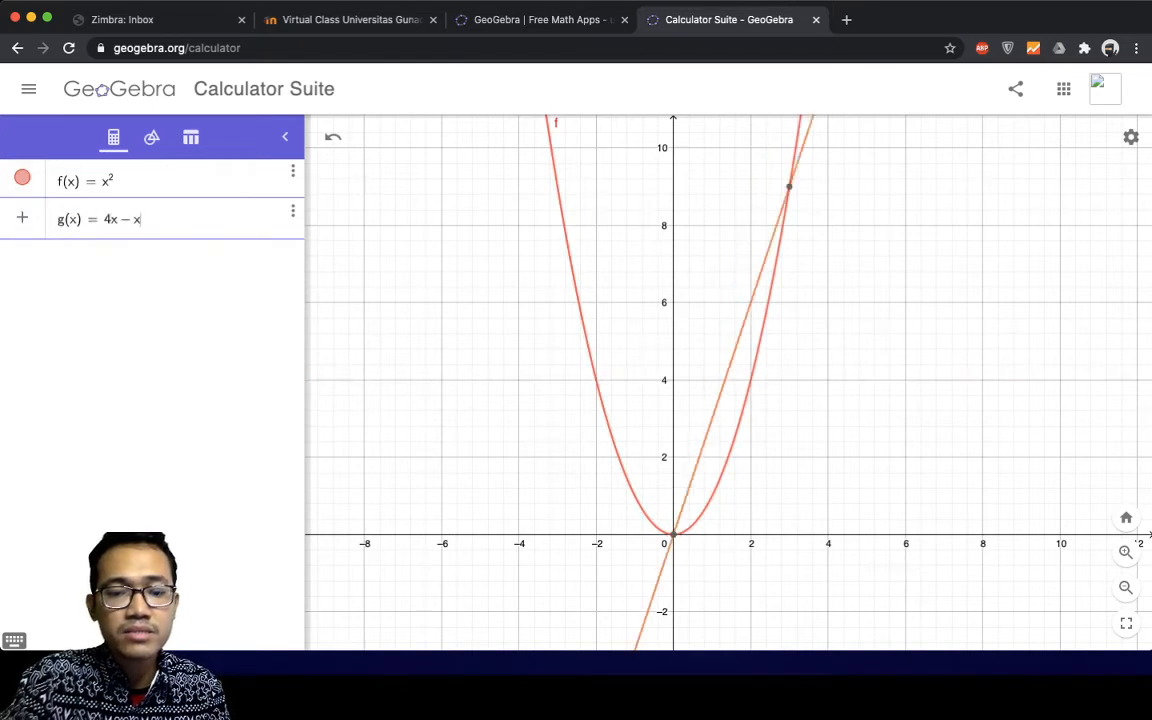
pyautogui.write('^2')
pyautogui.press('Return')
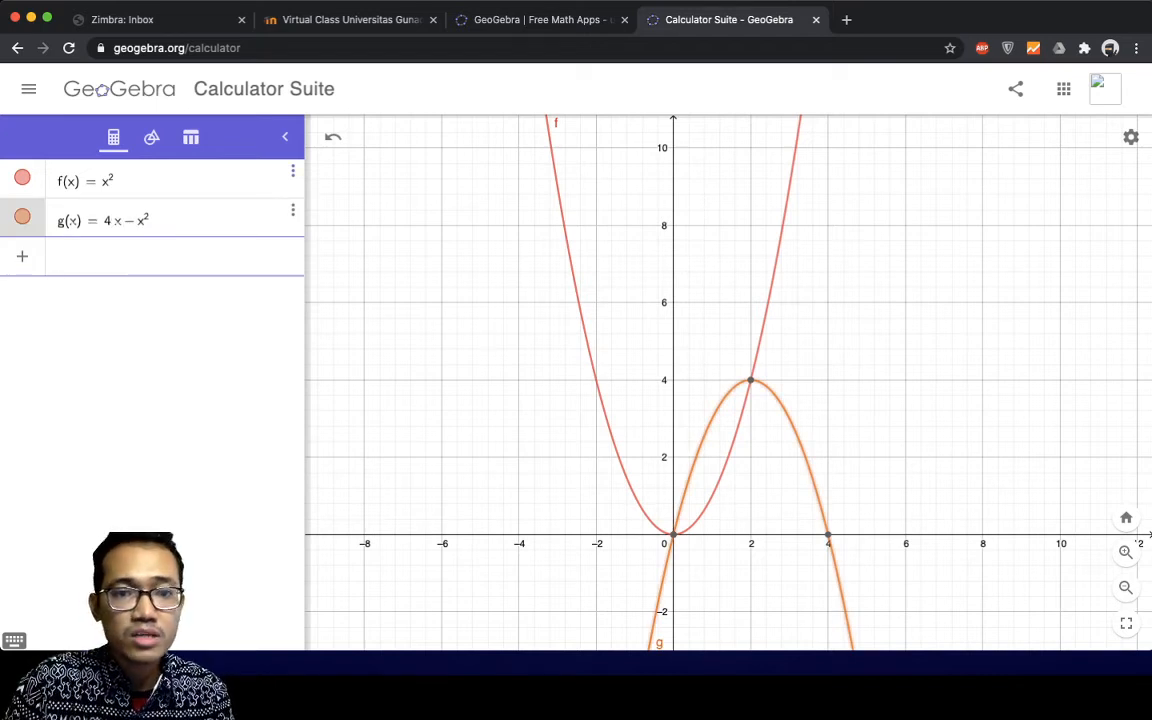
# - Change the colour of the g(x) curve to blue (#0000FF) and close its settings
pyautogui.click(292, 210)
pyautogui.click(320, 273)
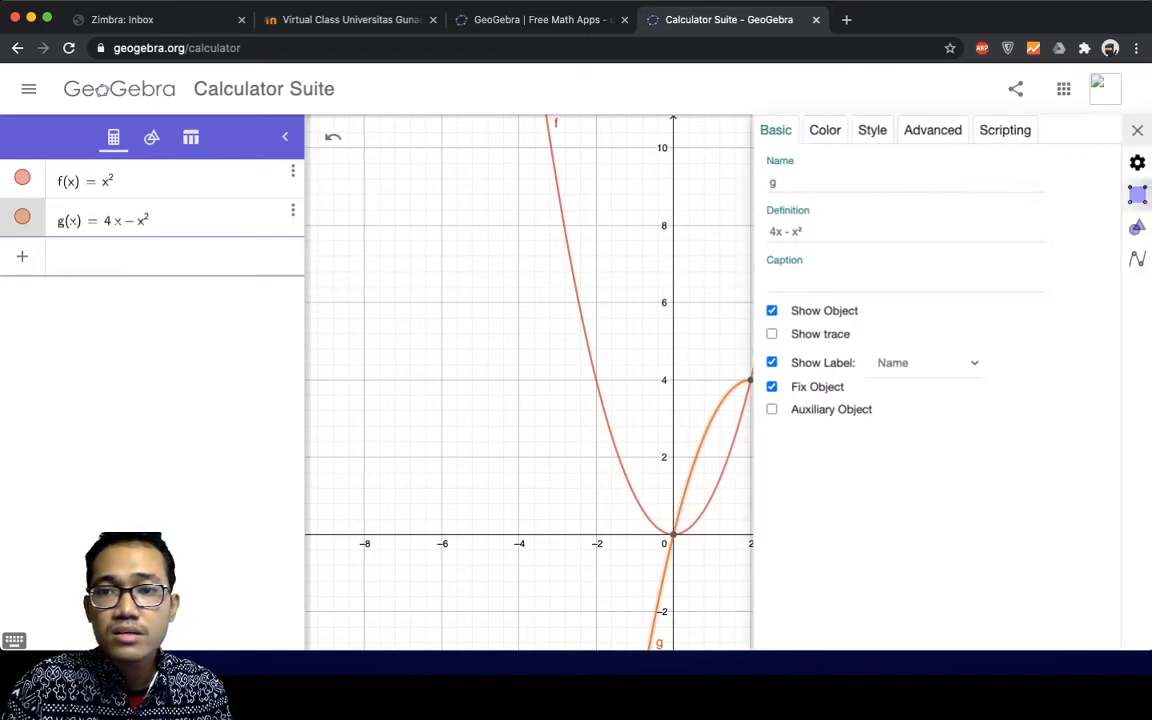
pyautogui.click(825, 130)
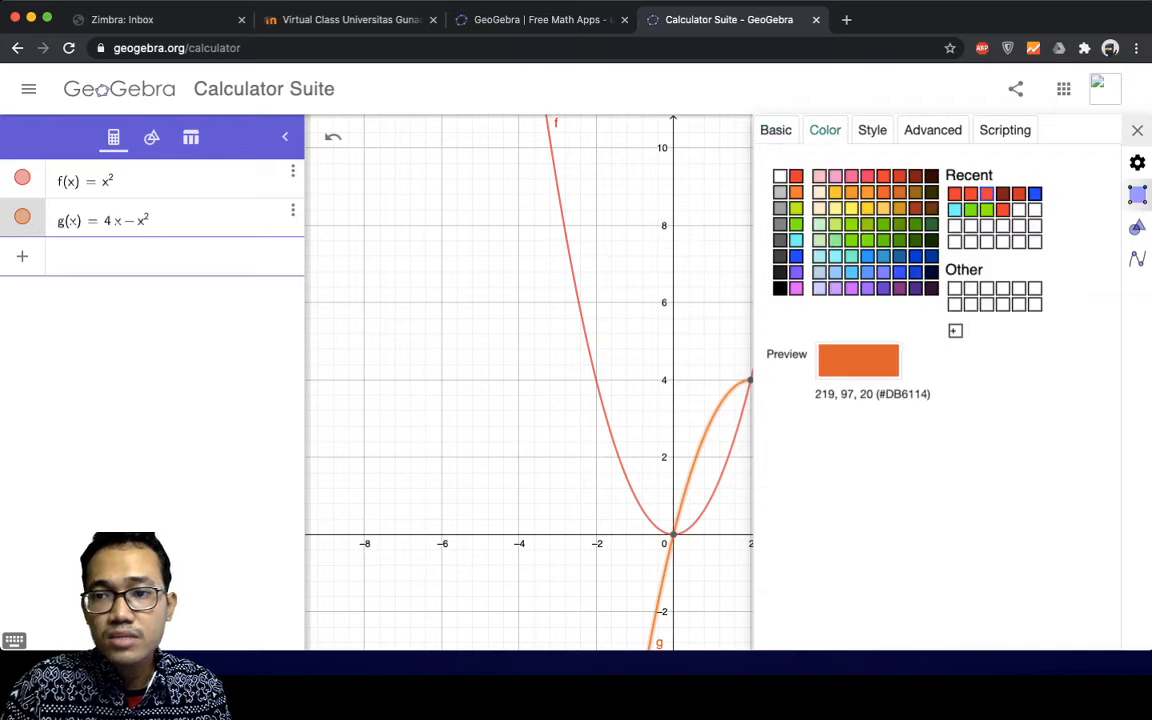
pyautogui.click(987, 210)
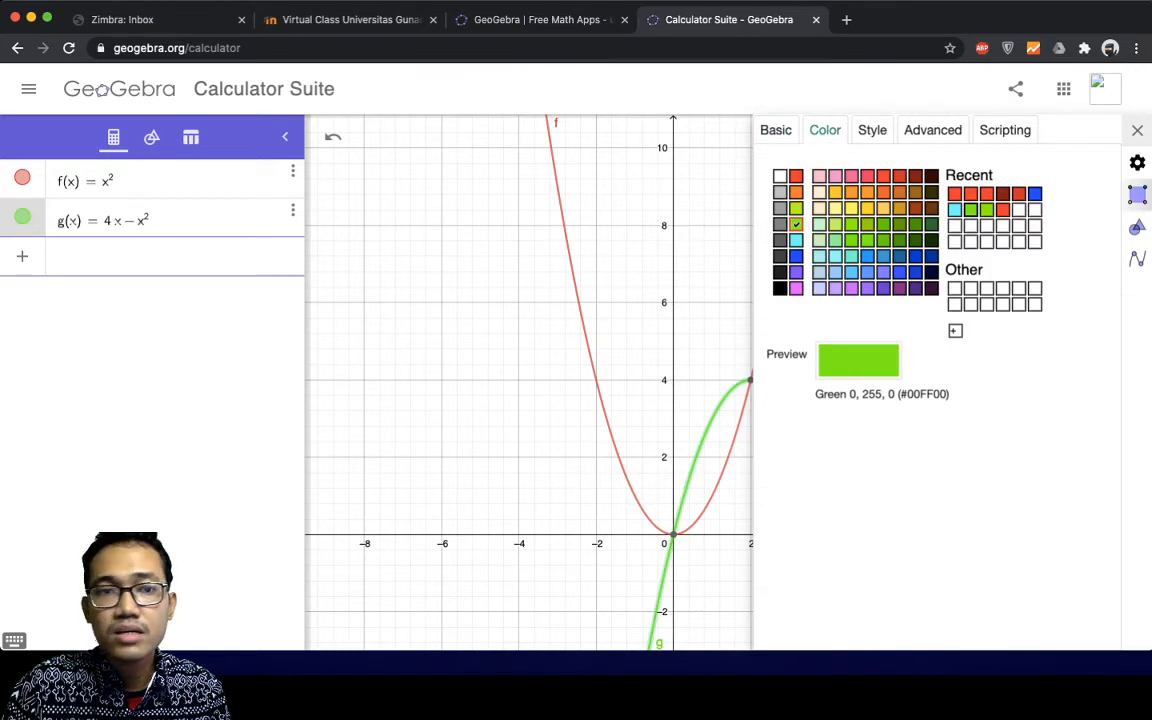
pyautogui.click(796, 256)
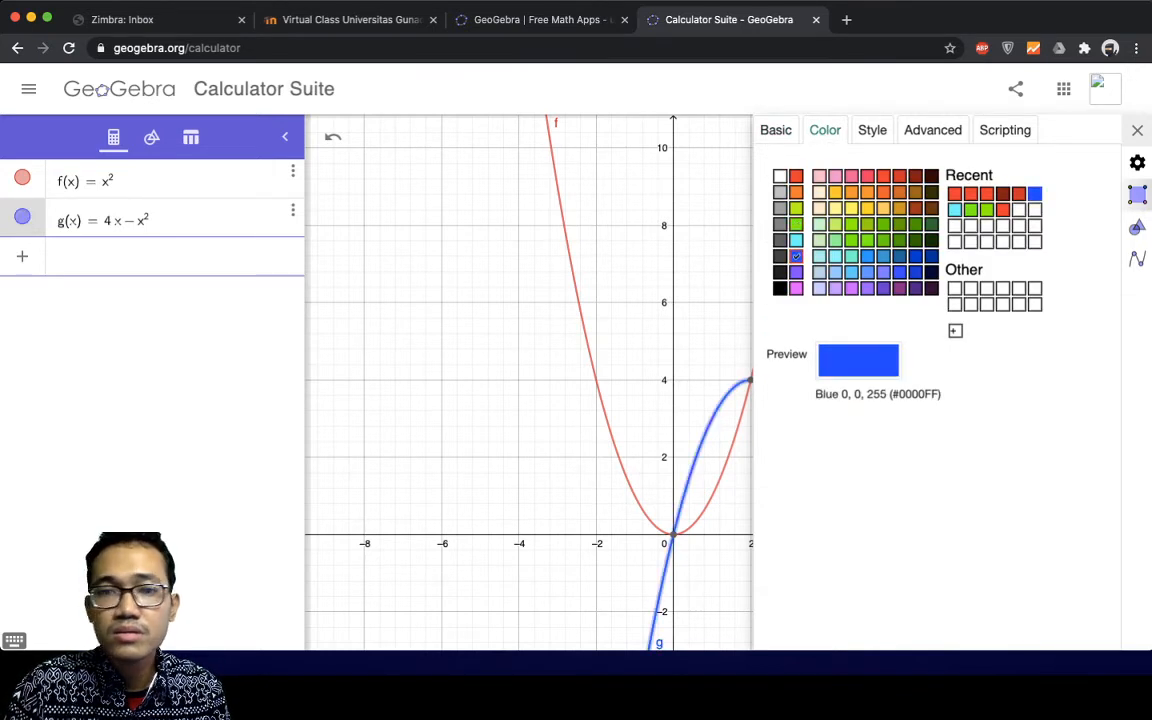
pyautogui.click(1137, 130)
# - Change the colour of the f(x) curve to lime green and close its settings
pyautogui.click(785, 207)
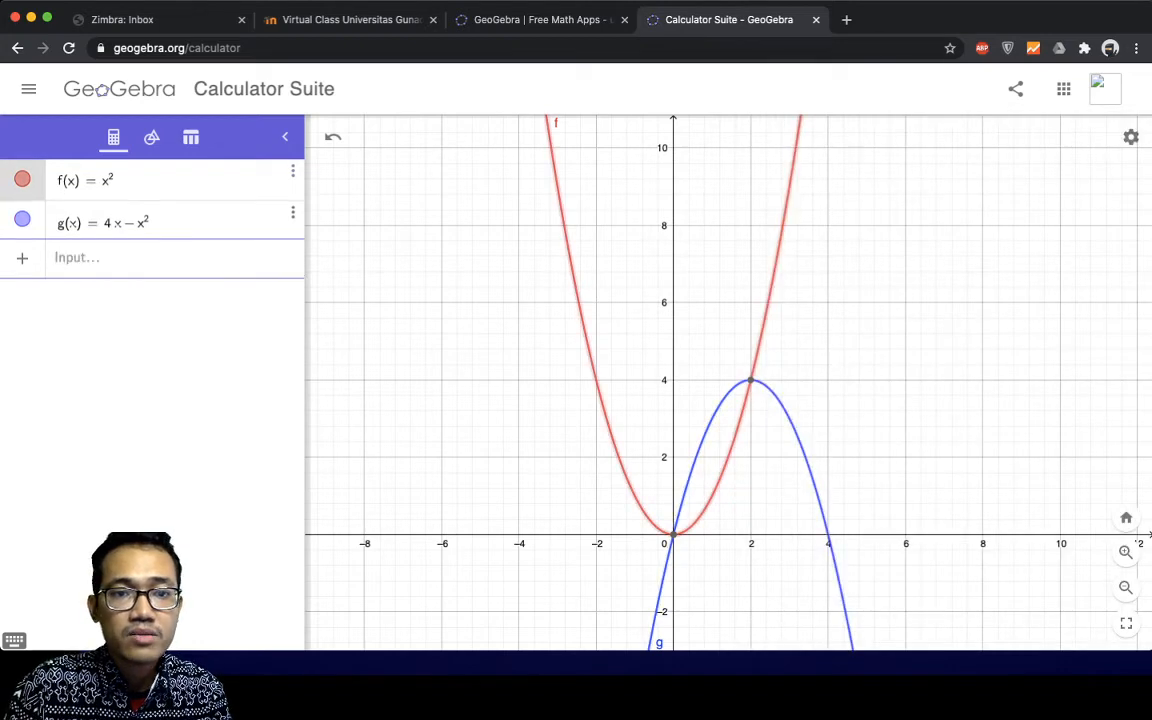
pyautogui.click(292, 171)
pyautogui.click(310, 273)
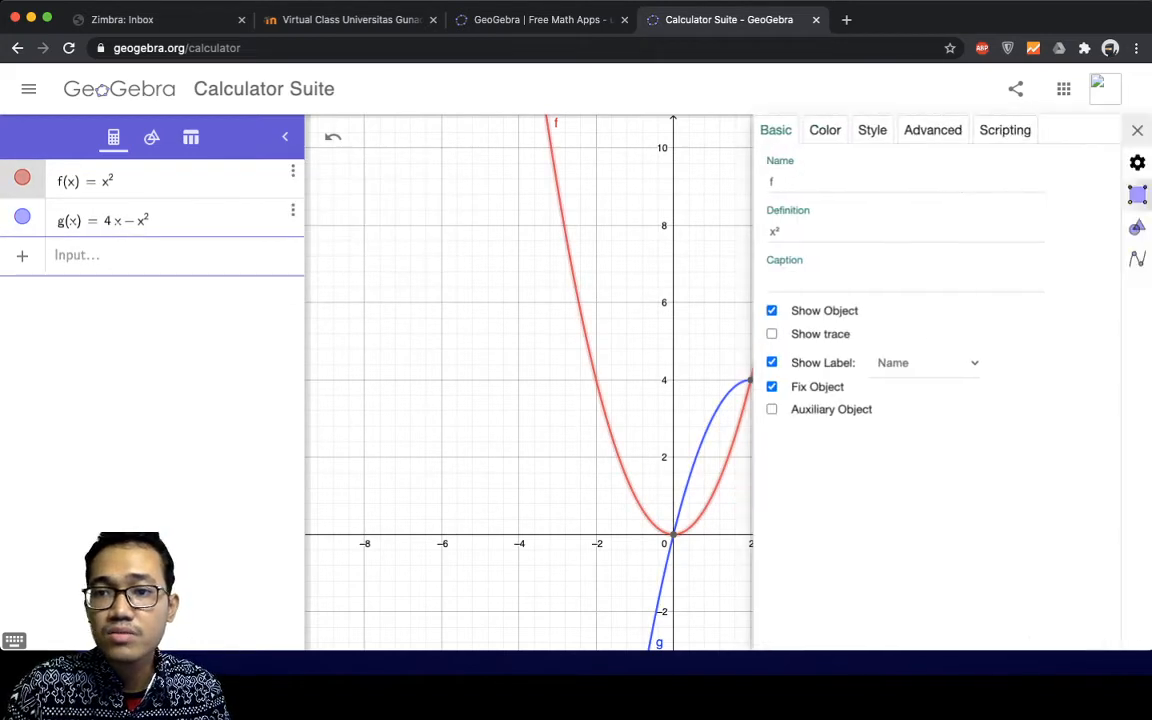
pyautogui.click(825, 130)
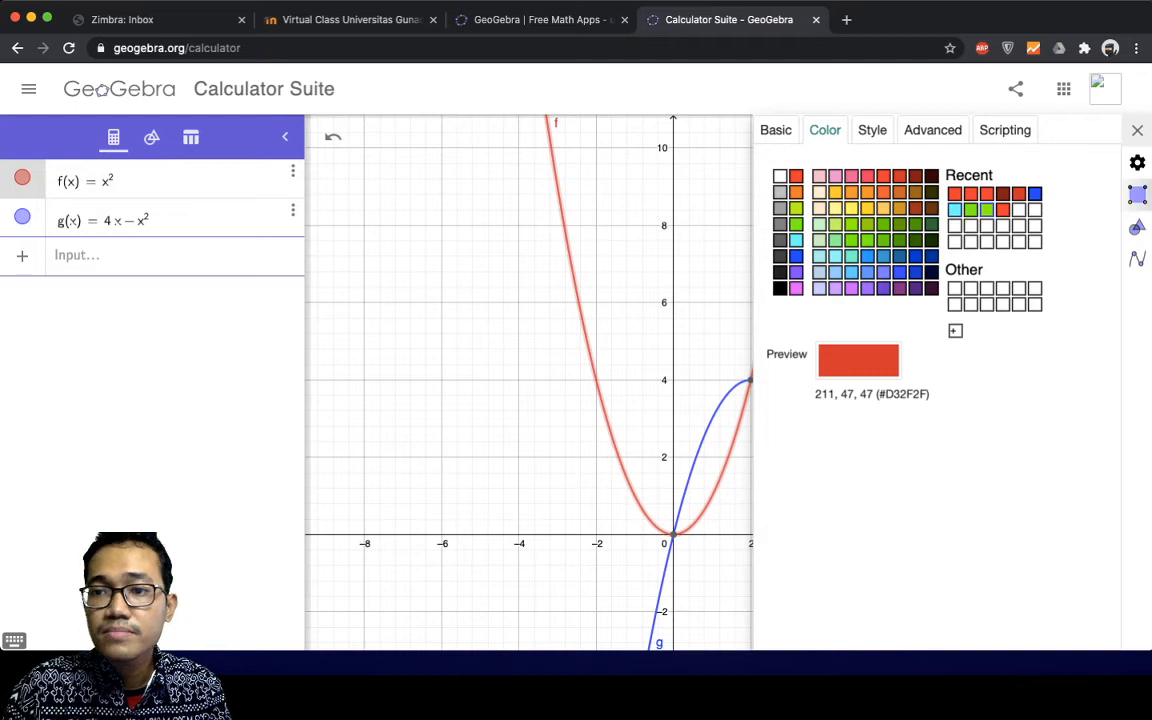
pyautogui.click(987, 210)
pyautogui.click(1137, 130)
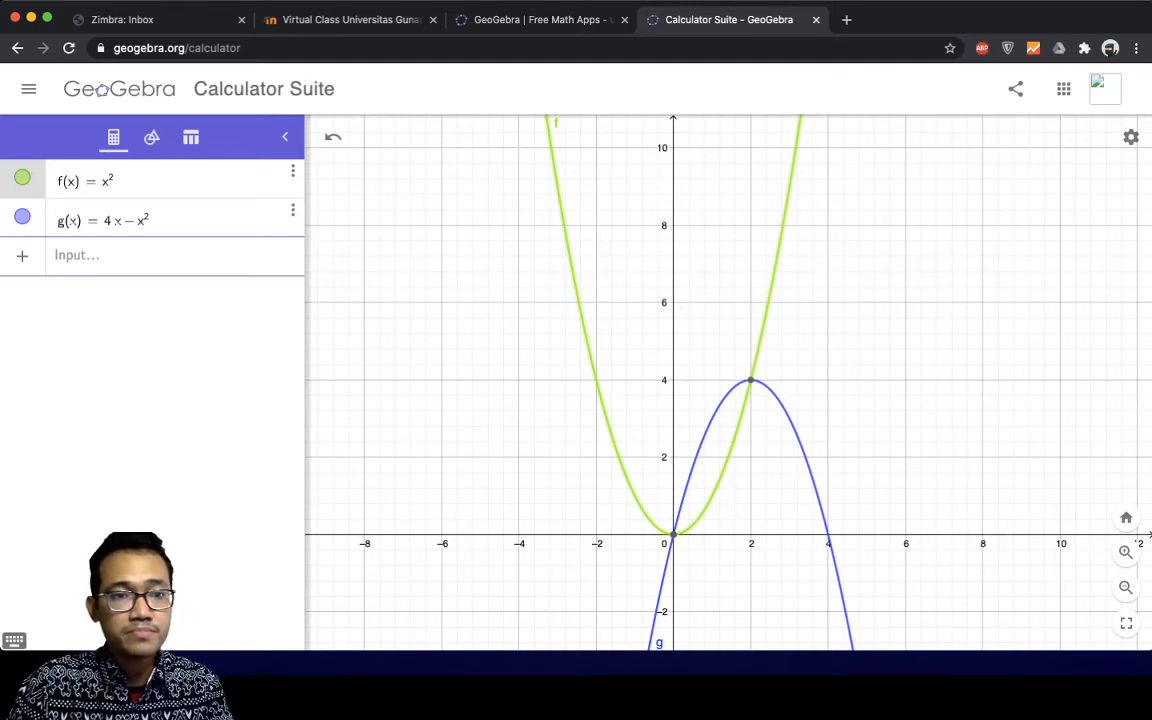
# - Create the intersection points of the two parabolas with Intersect(f(x), g(x))
pyautogui.click(77, 256)
pyautogui.write('Inte')
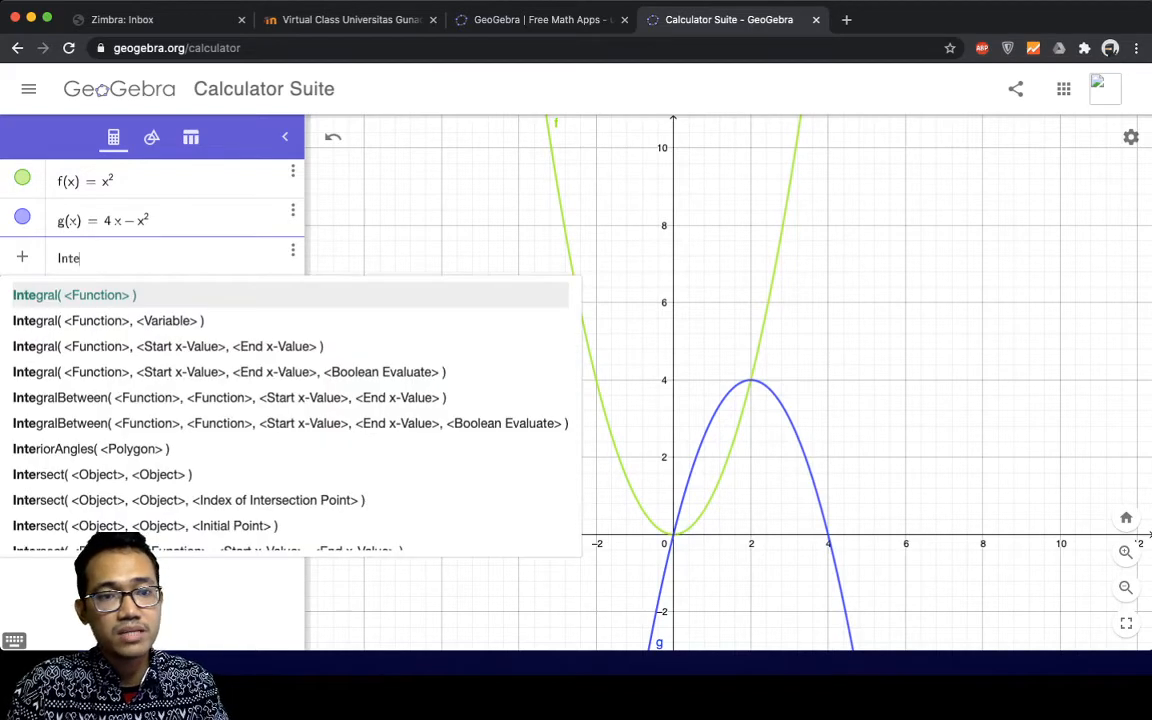
pyautogui.write('rse')
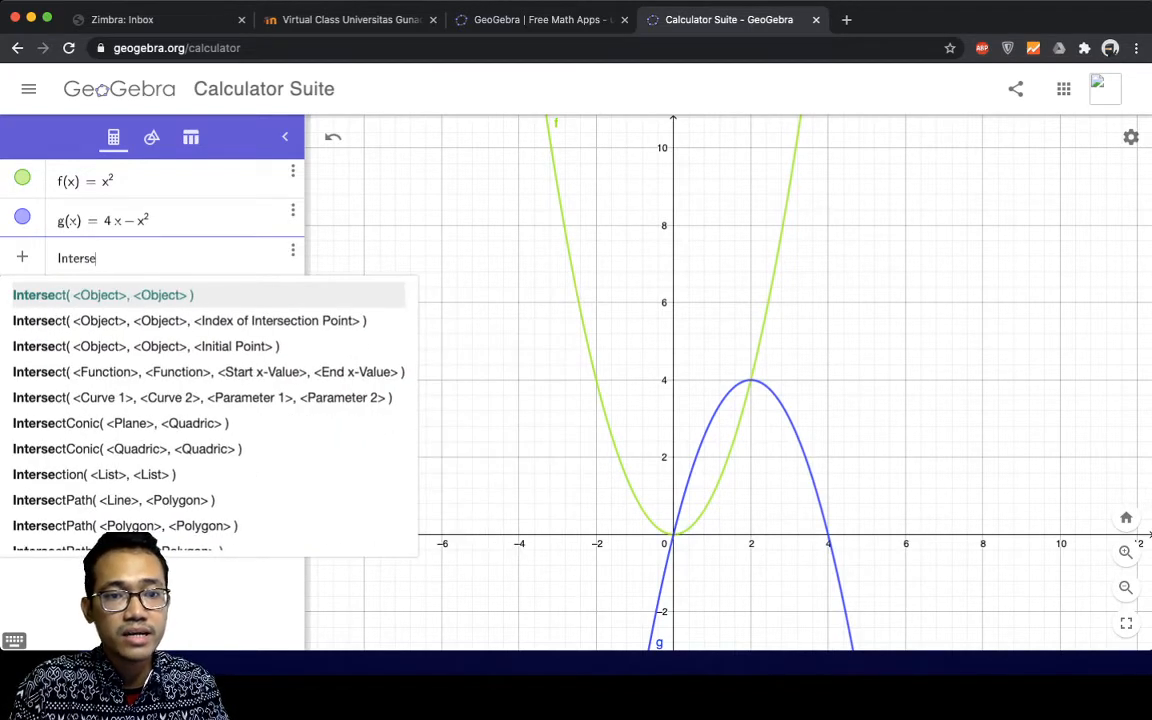
pyautogui.press('Return')
pyautogui.write('f')
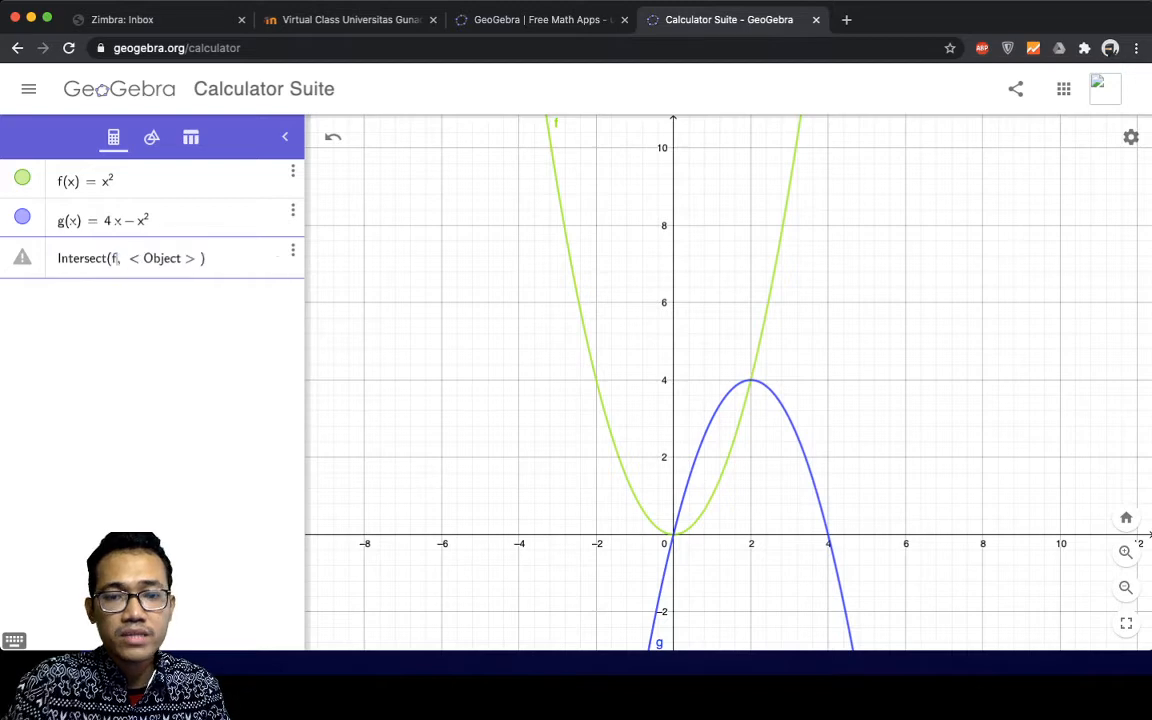
pyautogui.write('(x')
pyautogui.press('Right')
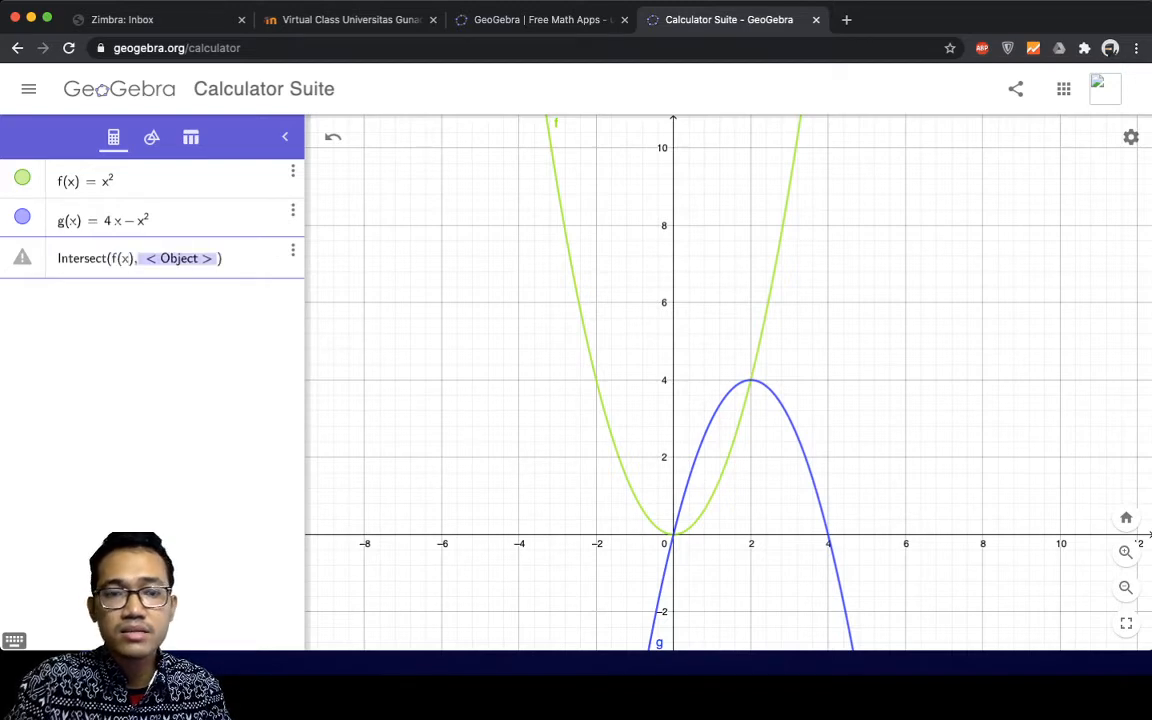
pyautogui.write('g(x')
pyautogui.press('Return')
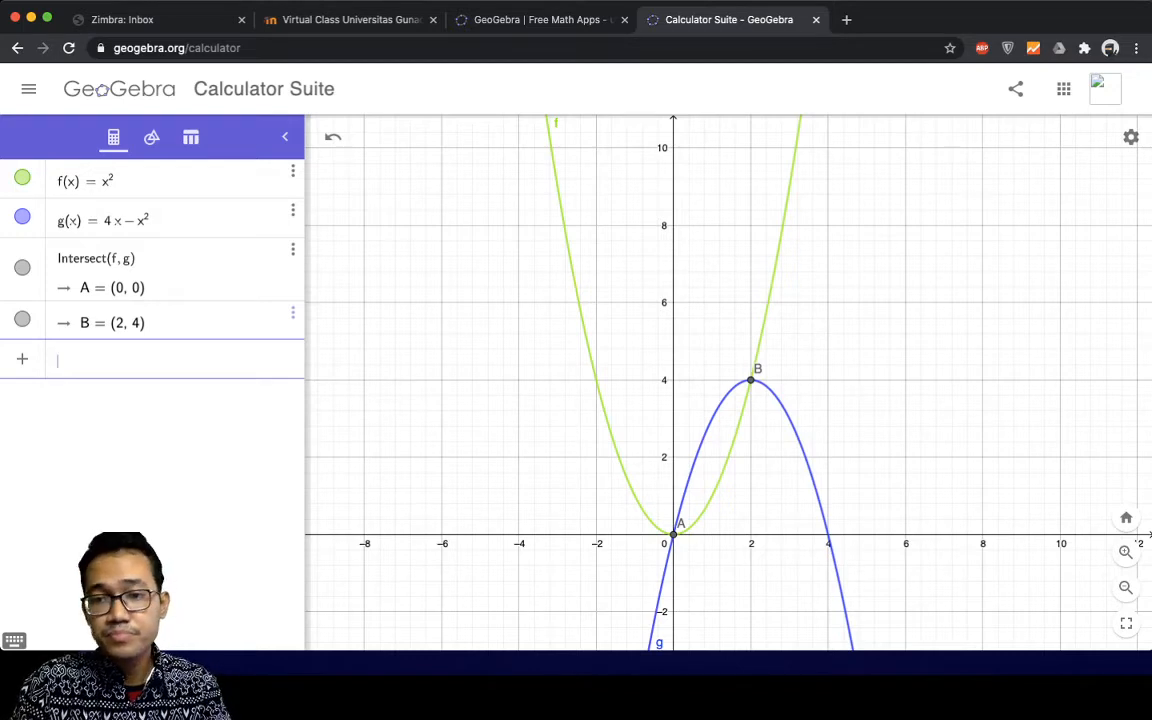
# - Add the vertical boundary lines x = 1 and x = 3
pyautogui.write('x=1')
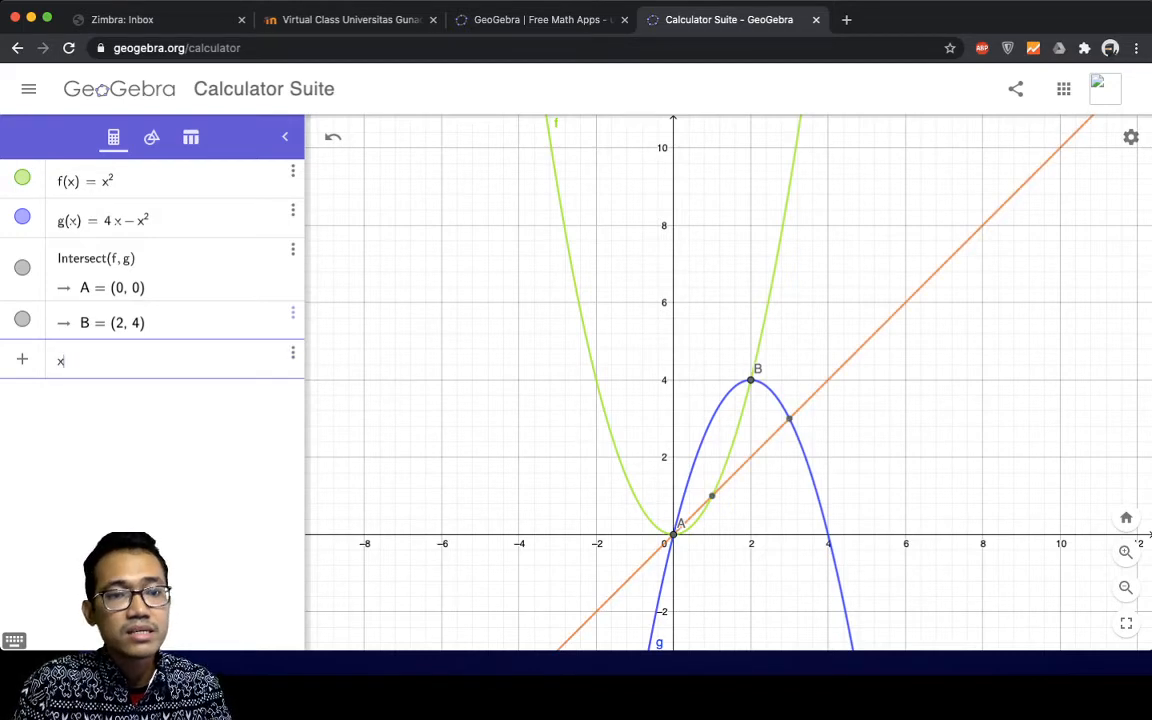
pyautogui.press('Return')
pyautogui.write('x=3')
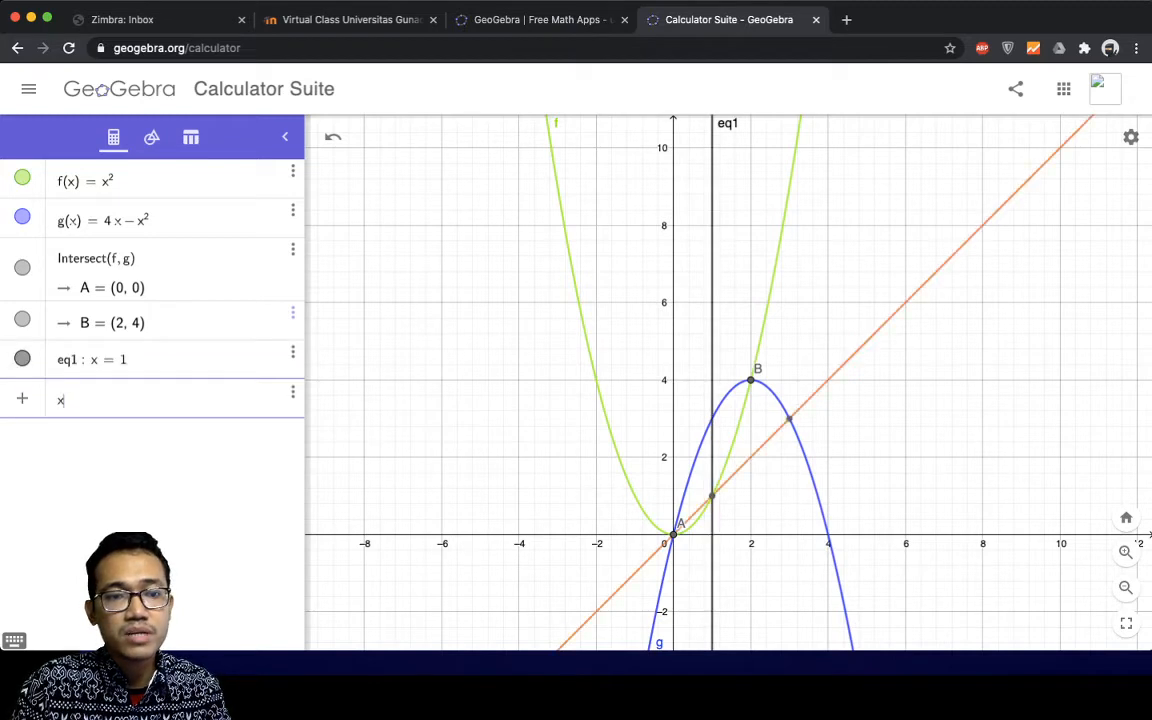
pyautogui.press('Return')
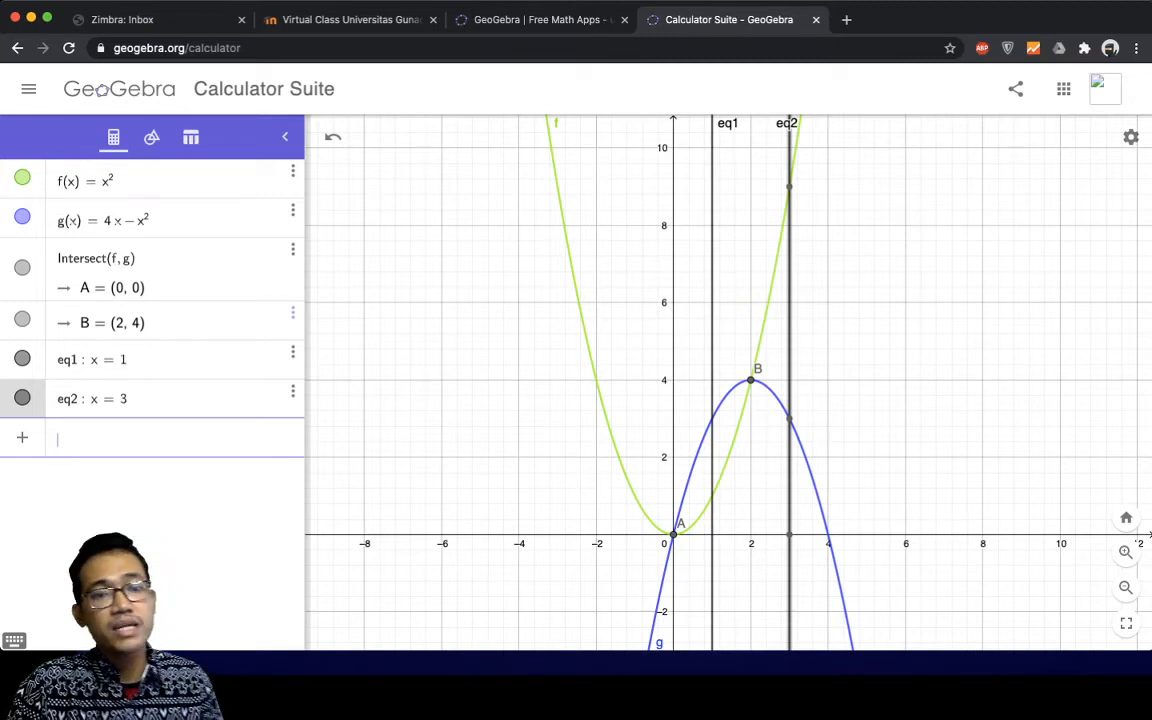
# - Compute and shade the area between the curves from x = 1 to 2 with IntegralBetween(g(x), f(x), 1, 2)
pyautogui.write('I')
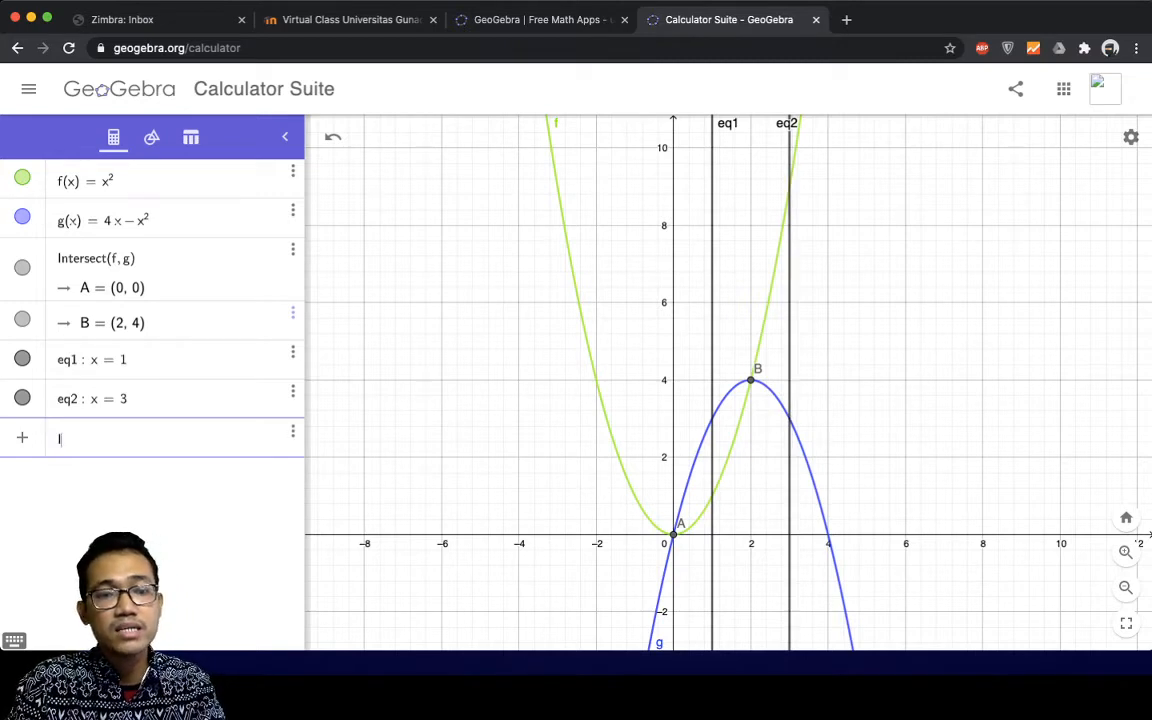
pyautogui.write('ntegral')
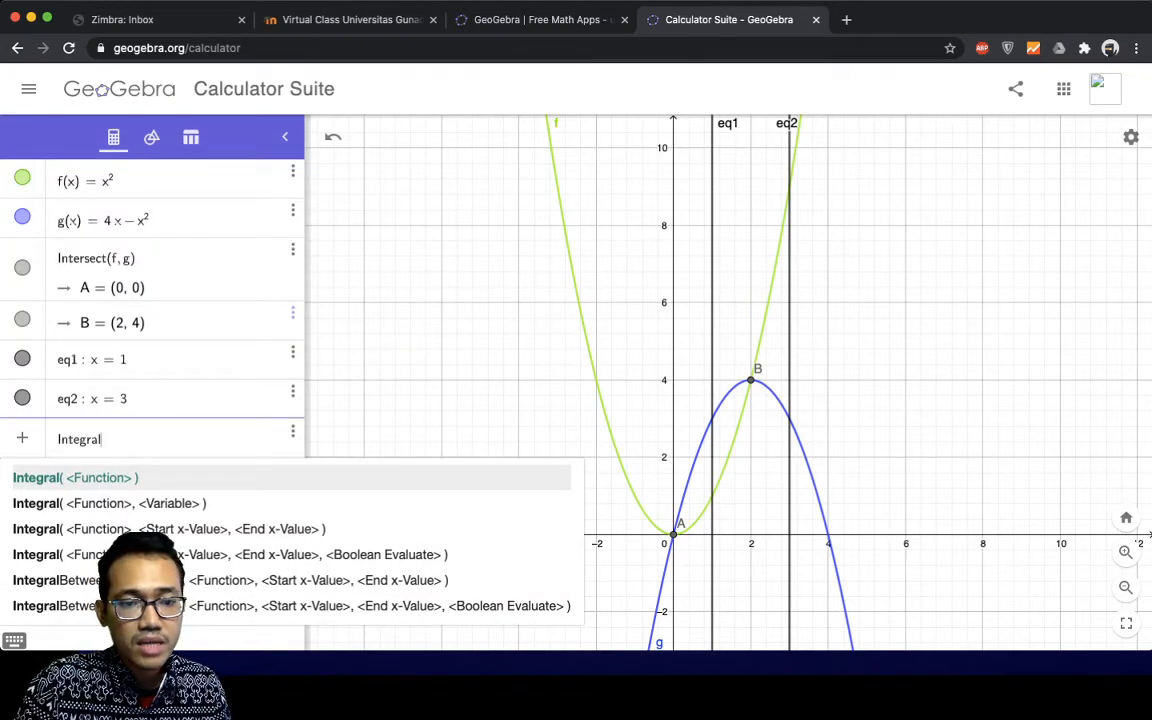
pyautogui.press('Down')
pyautogui.press('Down')
pyautogui.press('Down')
pyautogui.press('Down')
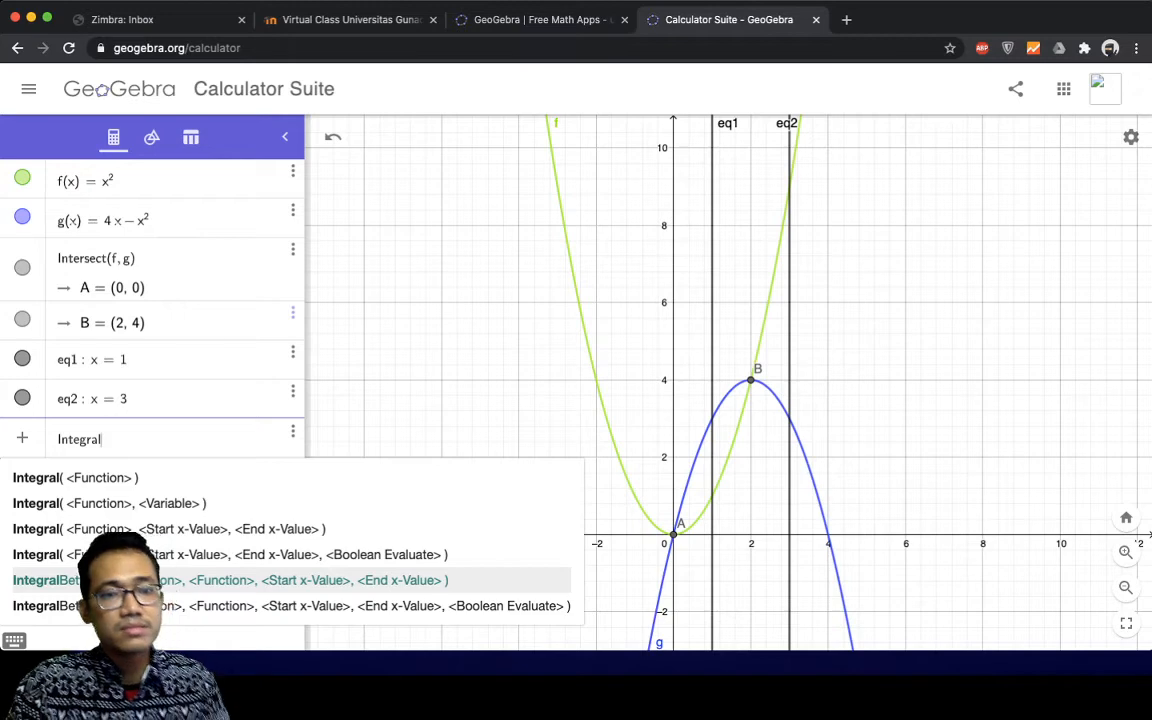
pyautogui.press('Return')
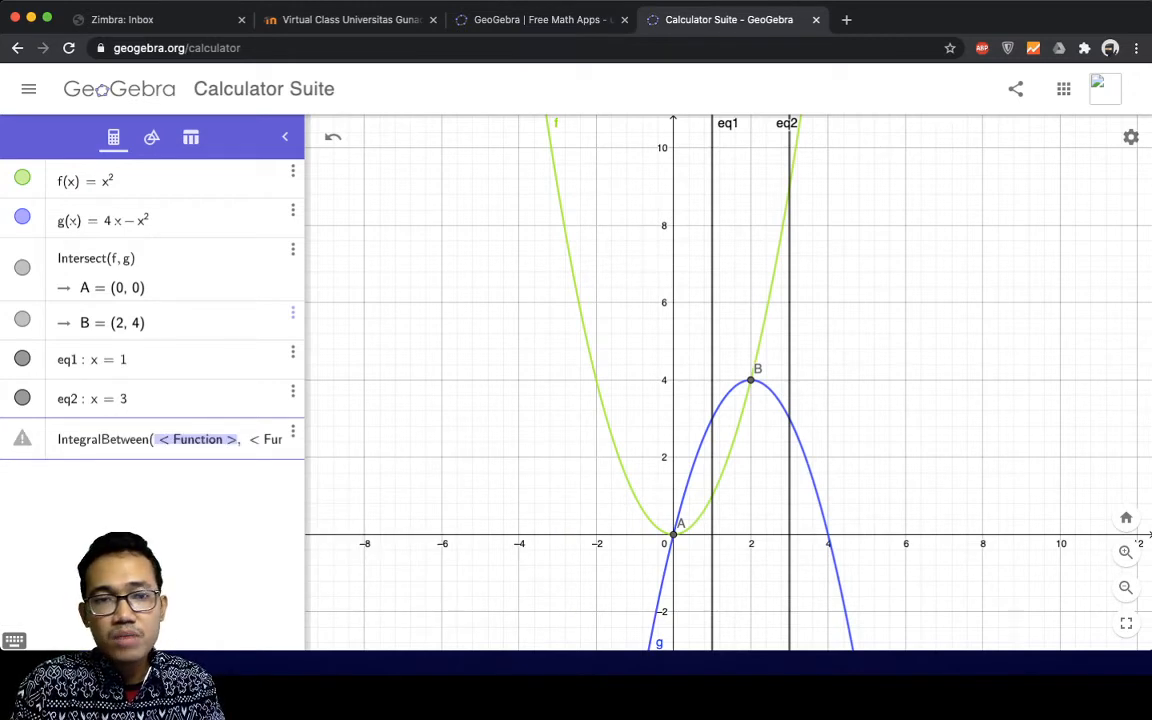
pyautogui.write('g(x),')
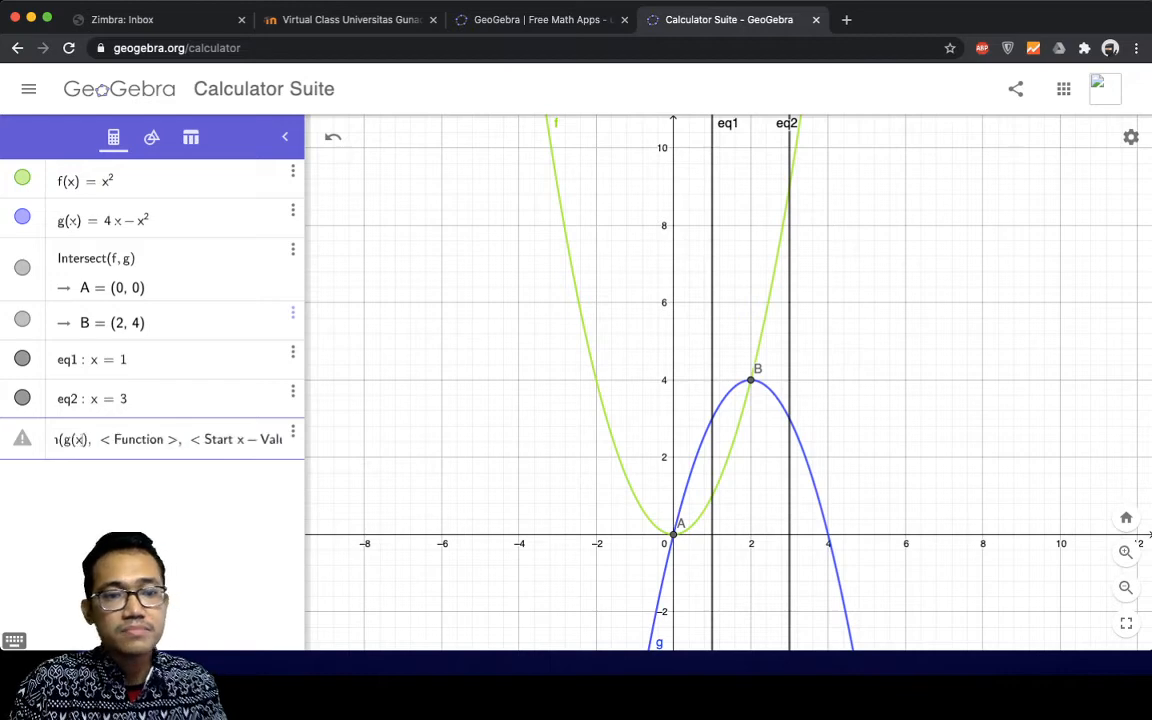
pyautogui.press('Tab')
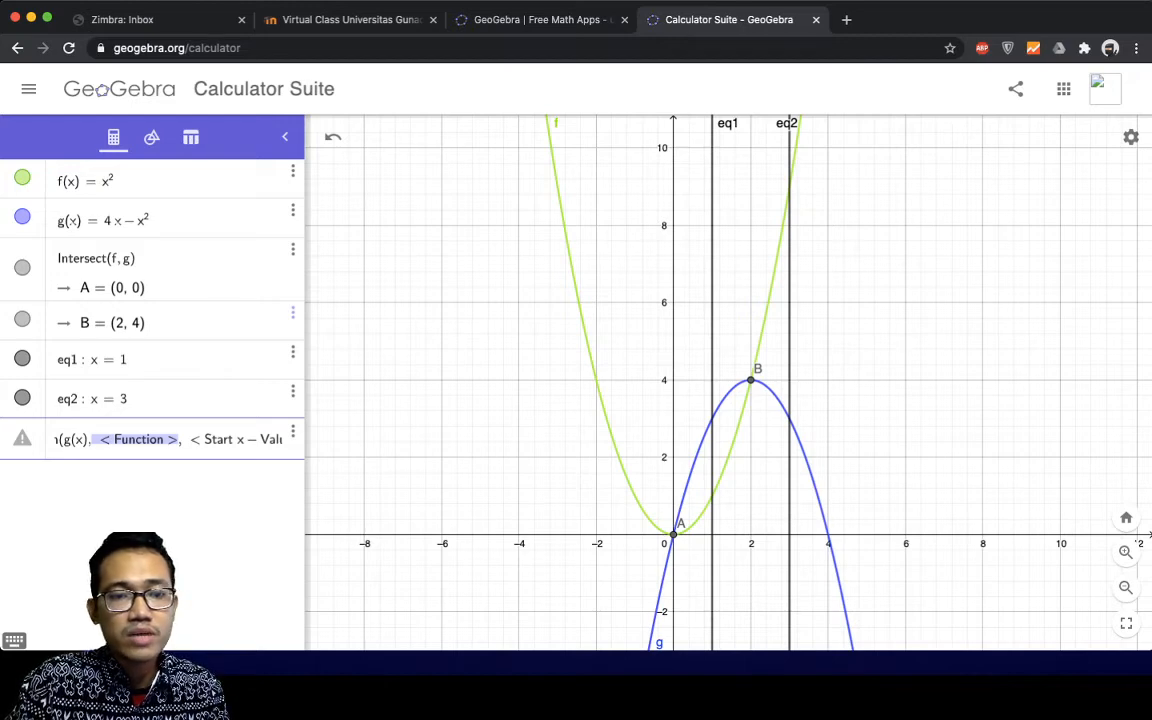
pyautogui.write('f(x),')
pyautogui.press('Tab')
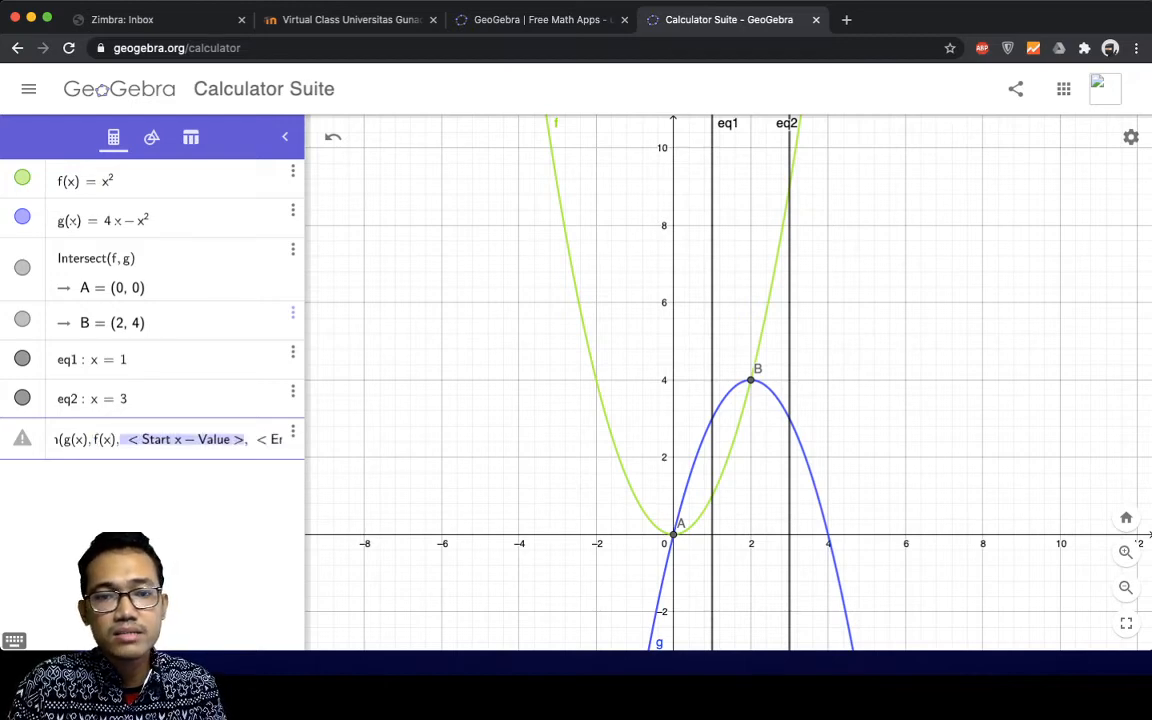
pyautogui.write('1,')
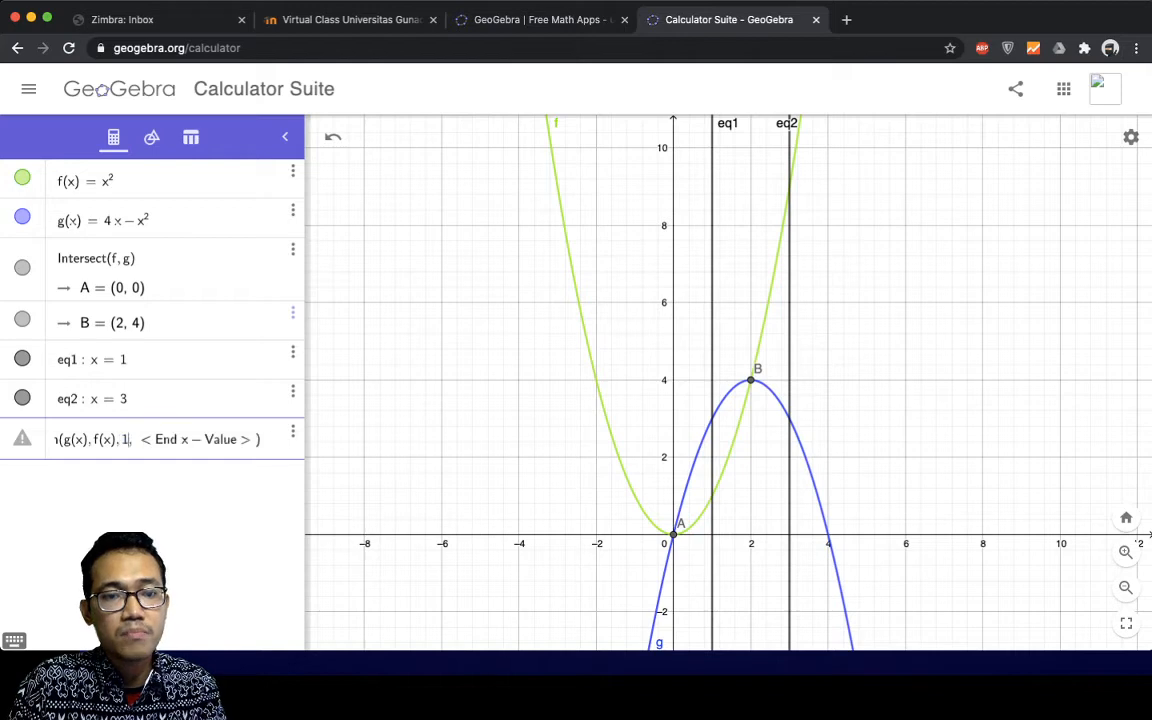
pyautogui.press('Tab')
pyautogui.write('2')
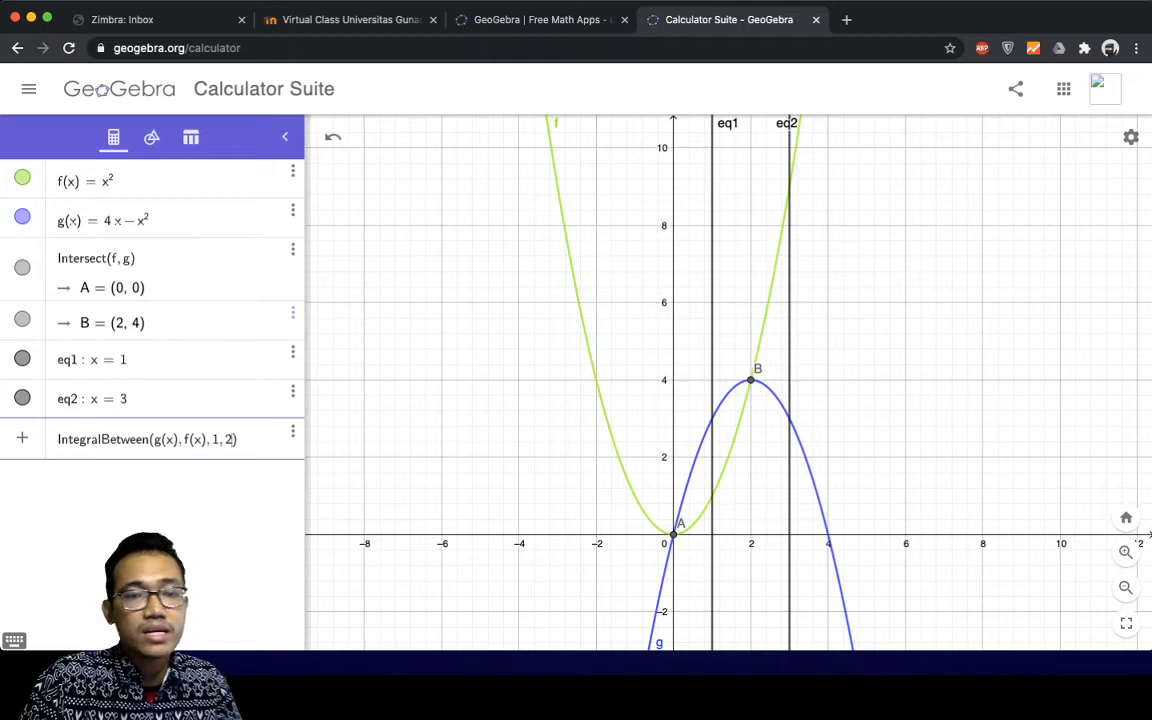
pyautogui.press('Return')
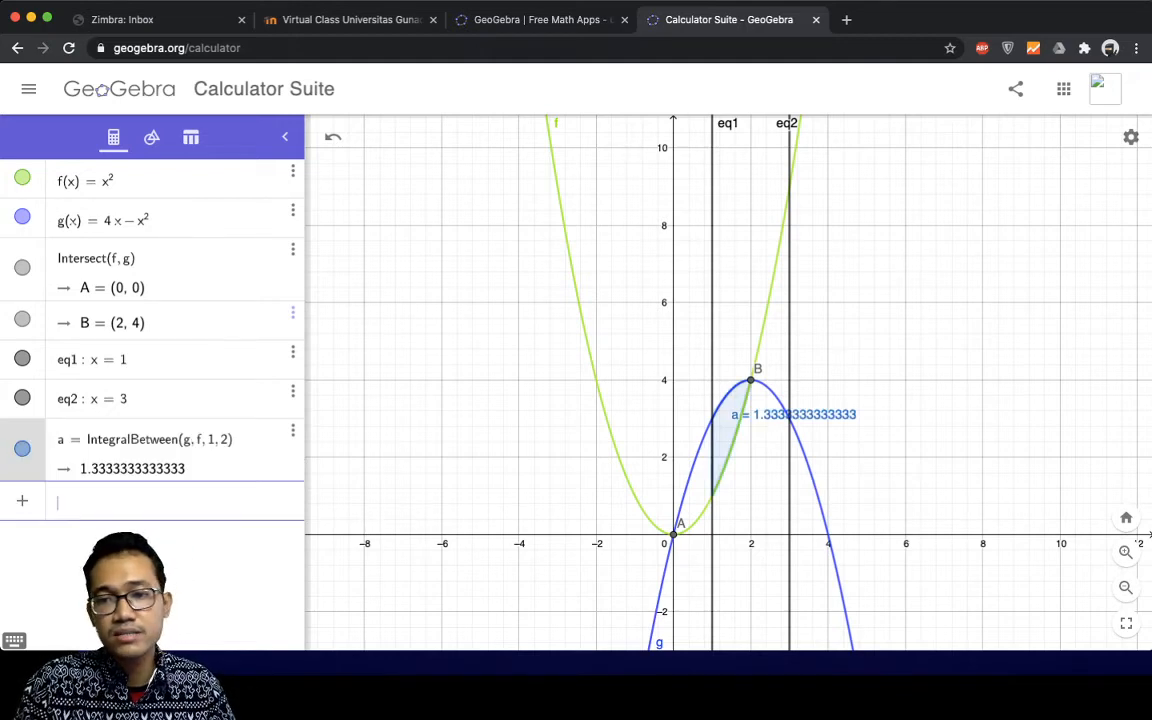
# - Change the colour of the shaded area between x = 1 and x = 2 to red and close its settings
pyautogui.click(292, 430)
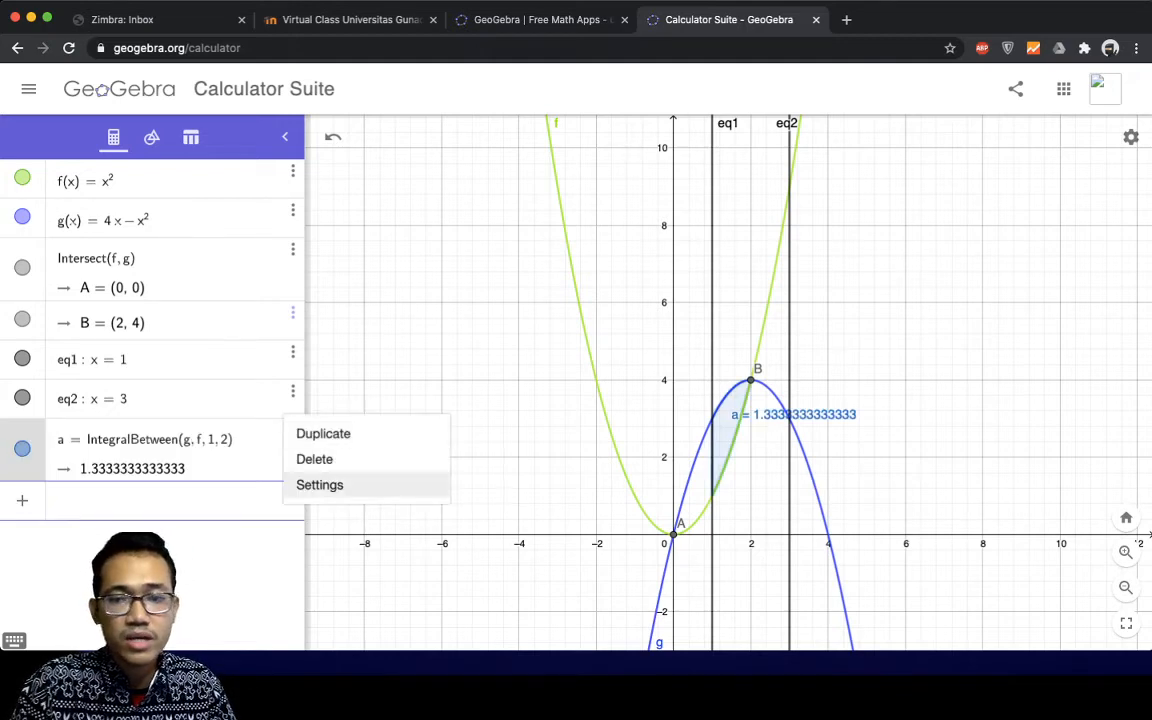
pyautogui.click(320, 484)
pyautogui.click(825, 130)
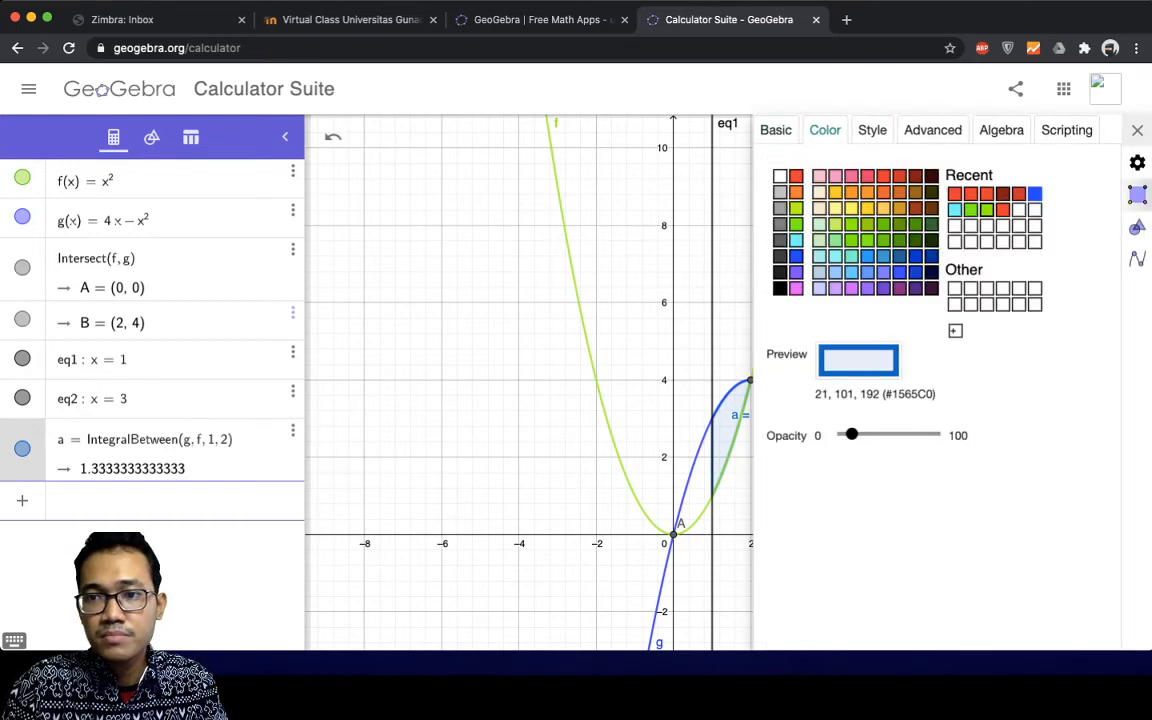
pyautogui.click(902, 189)
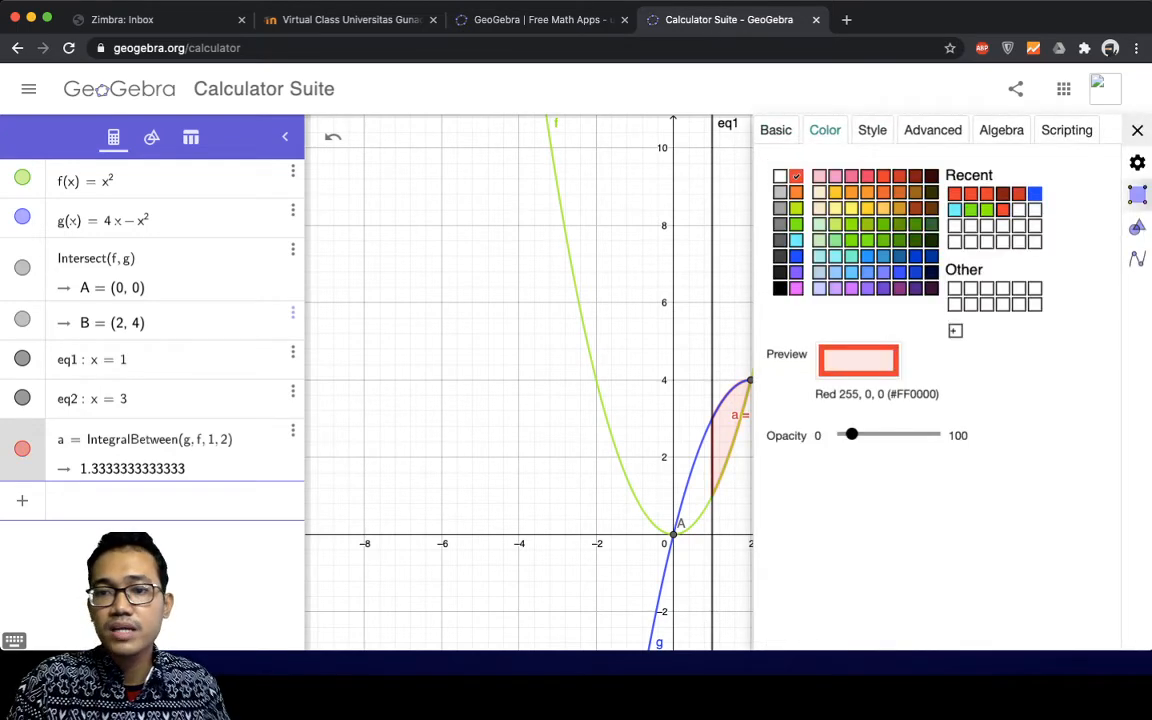
pyautogui.click(1137, 130)
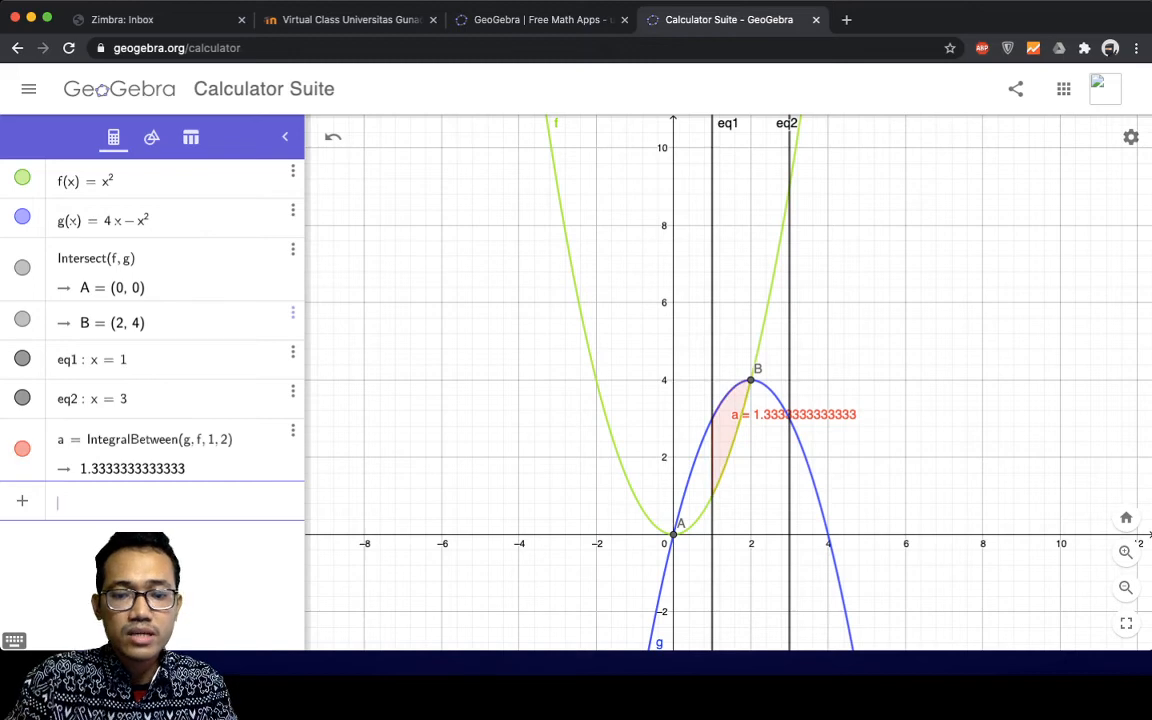
pyautogui.write('Intre')
pyautogui.press('BackSpace')
pyautogui.press('BackSpace')
pyautogui.write('egral')
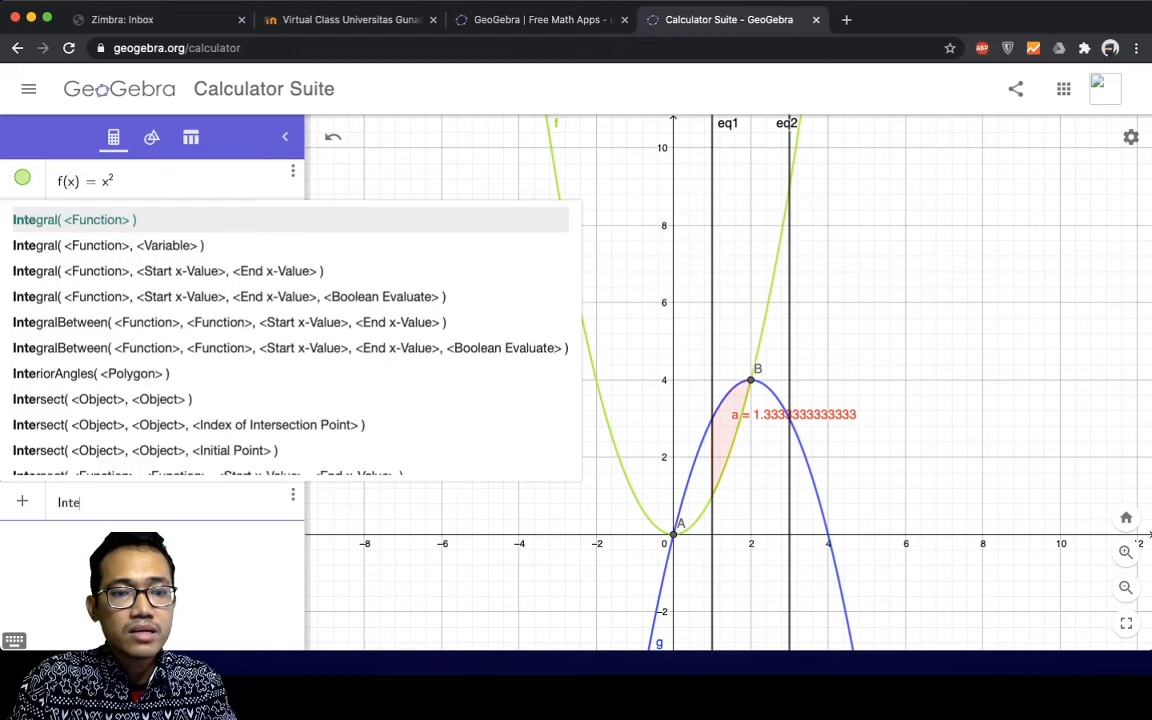
pyautogui.press('Down')
pyautogui.press('Down')
pyautogui.press('Down')
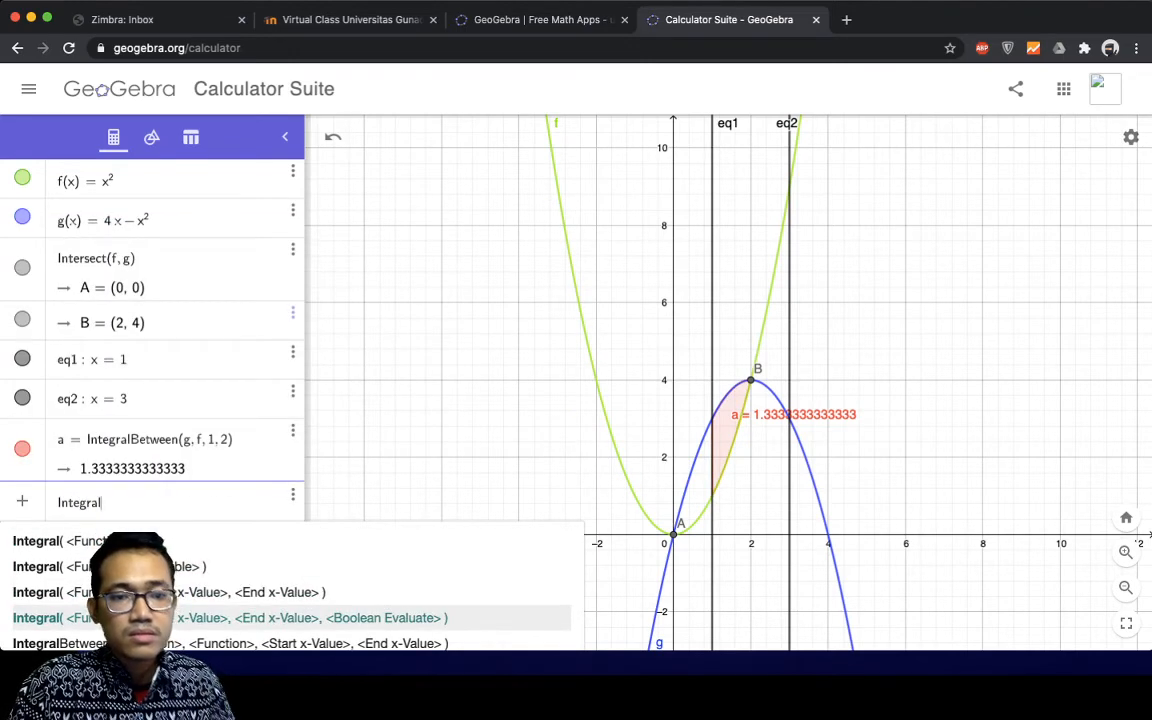
pyautogui.press('Return')
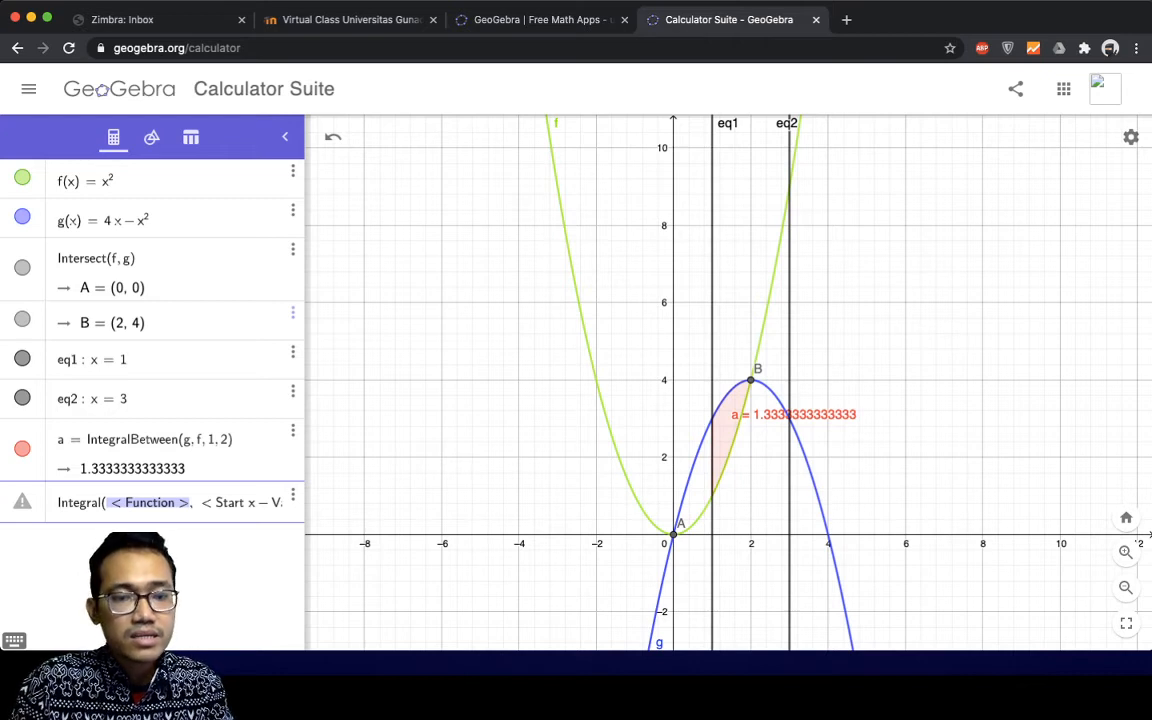
pyautogui.write('f(x)')
pyautogui.press('Tab')
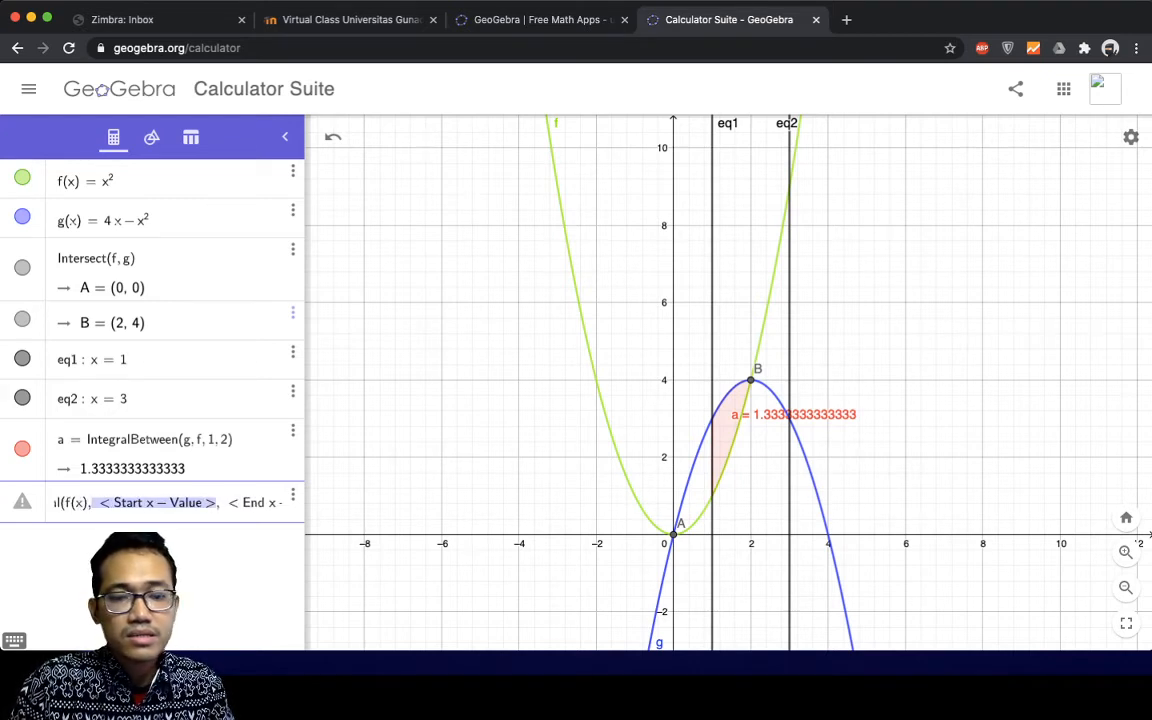
pyautogui.write('g(x')
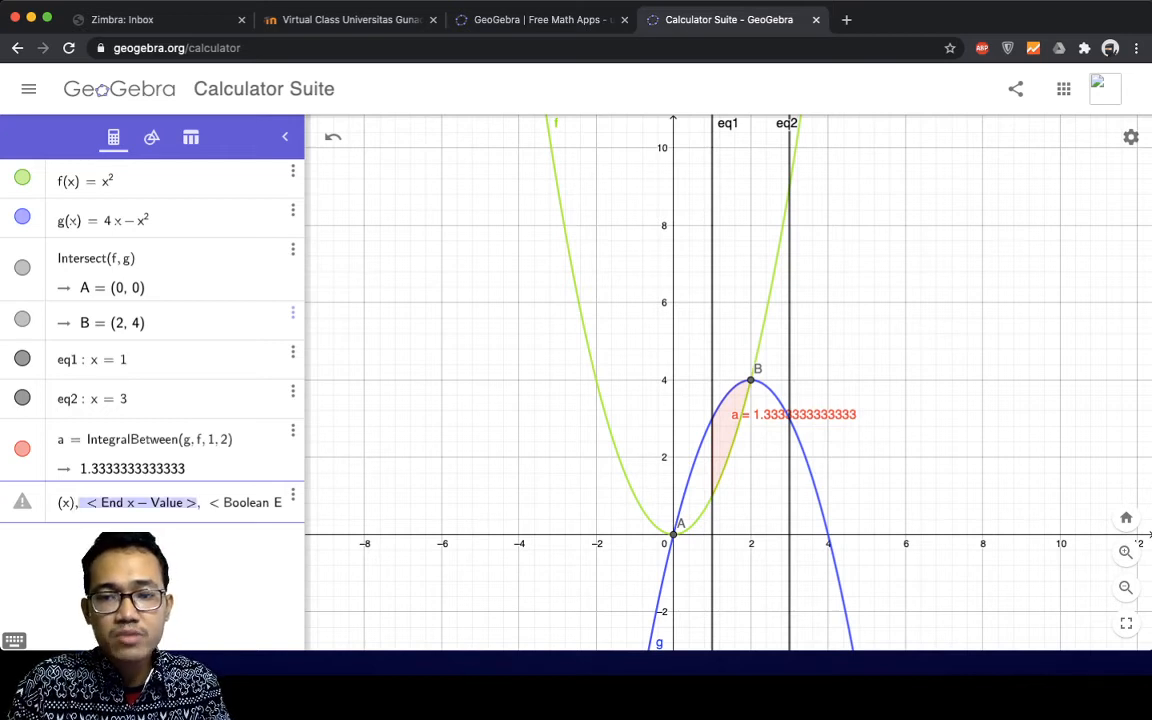
pyautogui.write('2')
pyautogui.press('Tab')
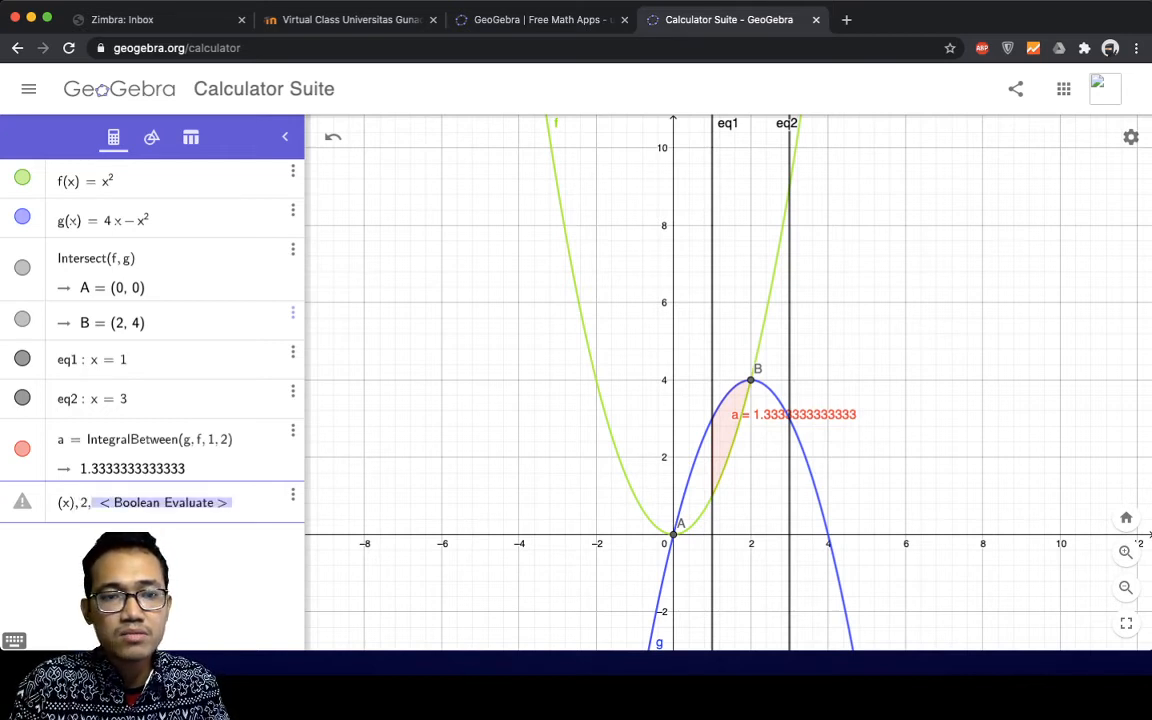
pyautogui.write('3')
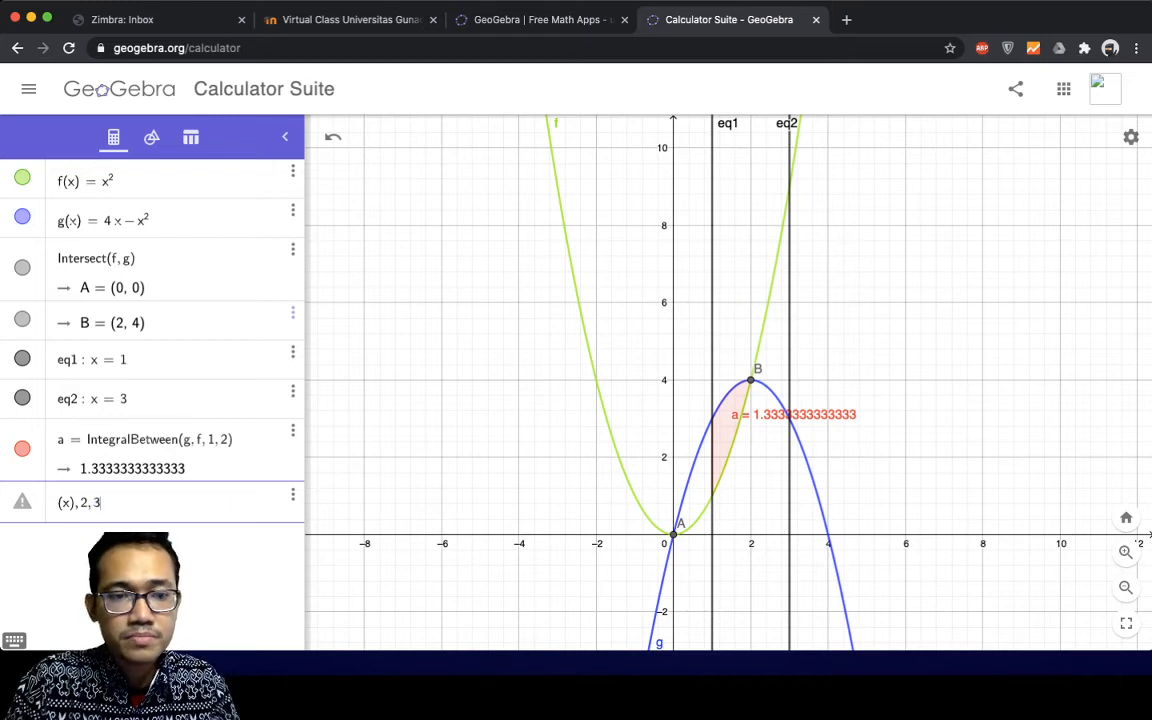
pyautogui.write(')')
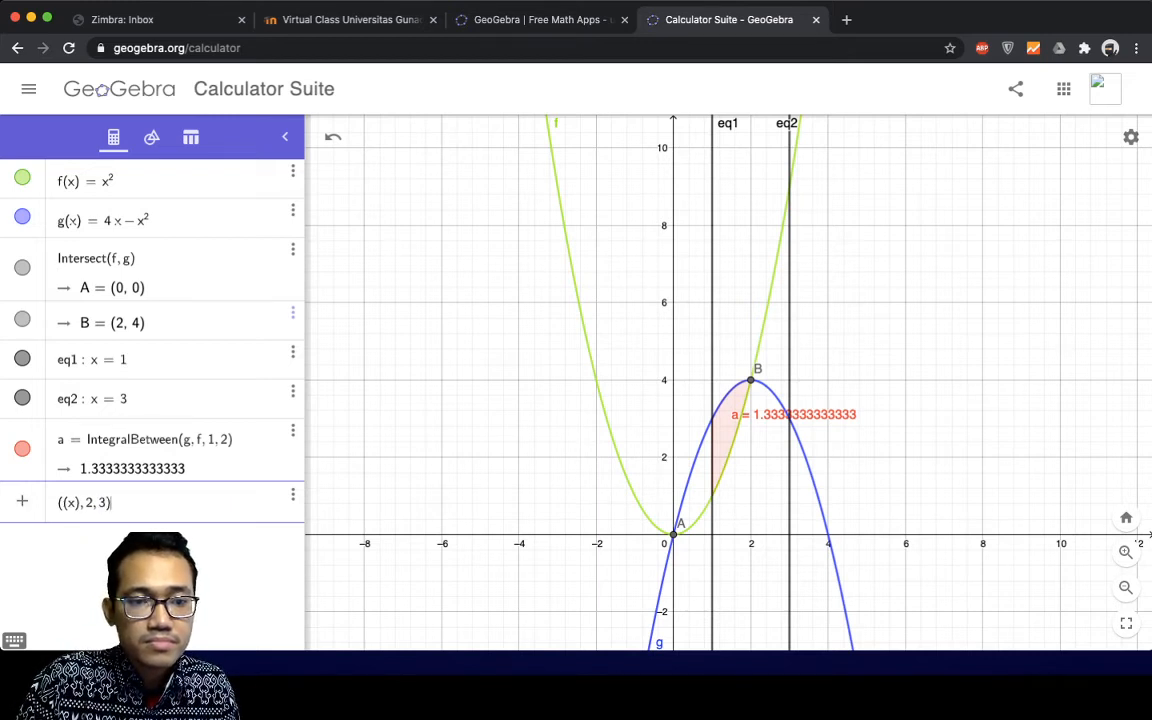
pyautogui.press('Return')
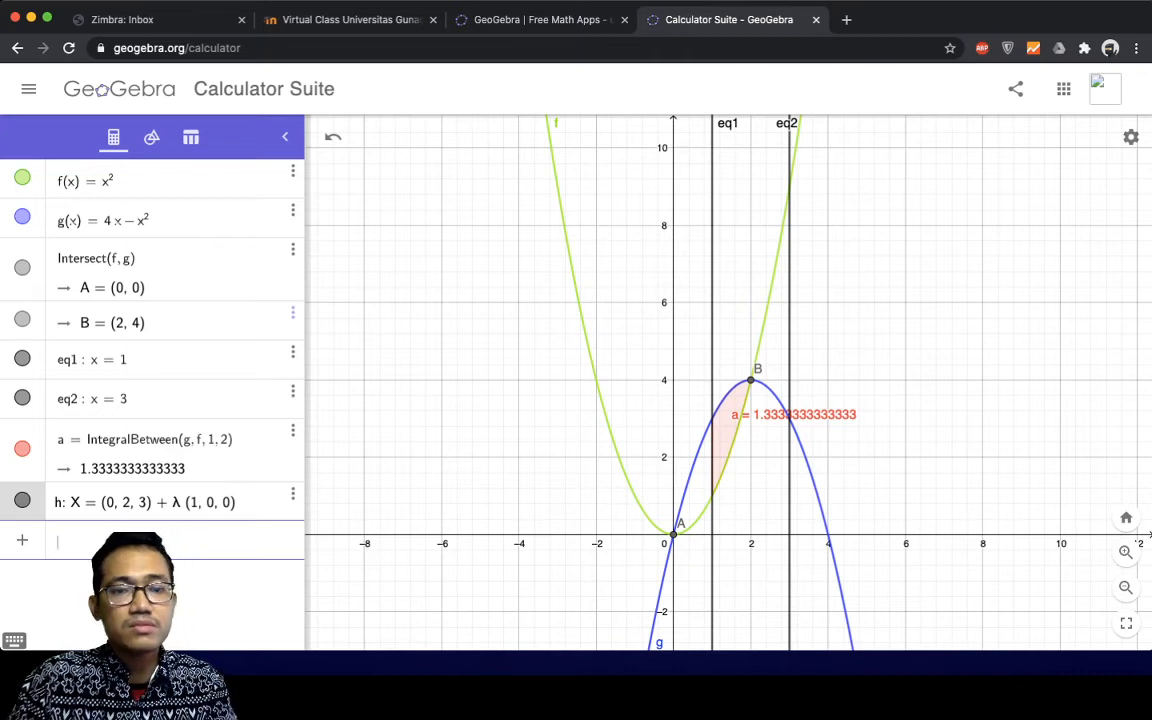
pyautogui.click(293, 494)
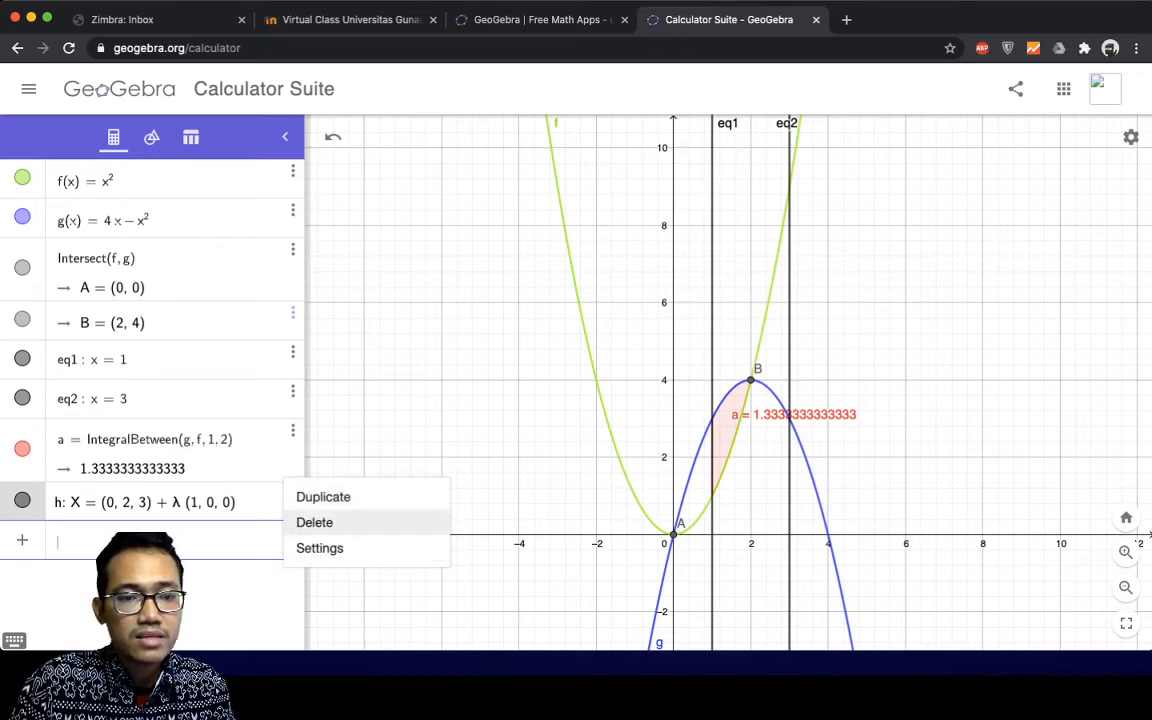
pyautogui.click(318, 522)
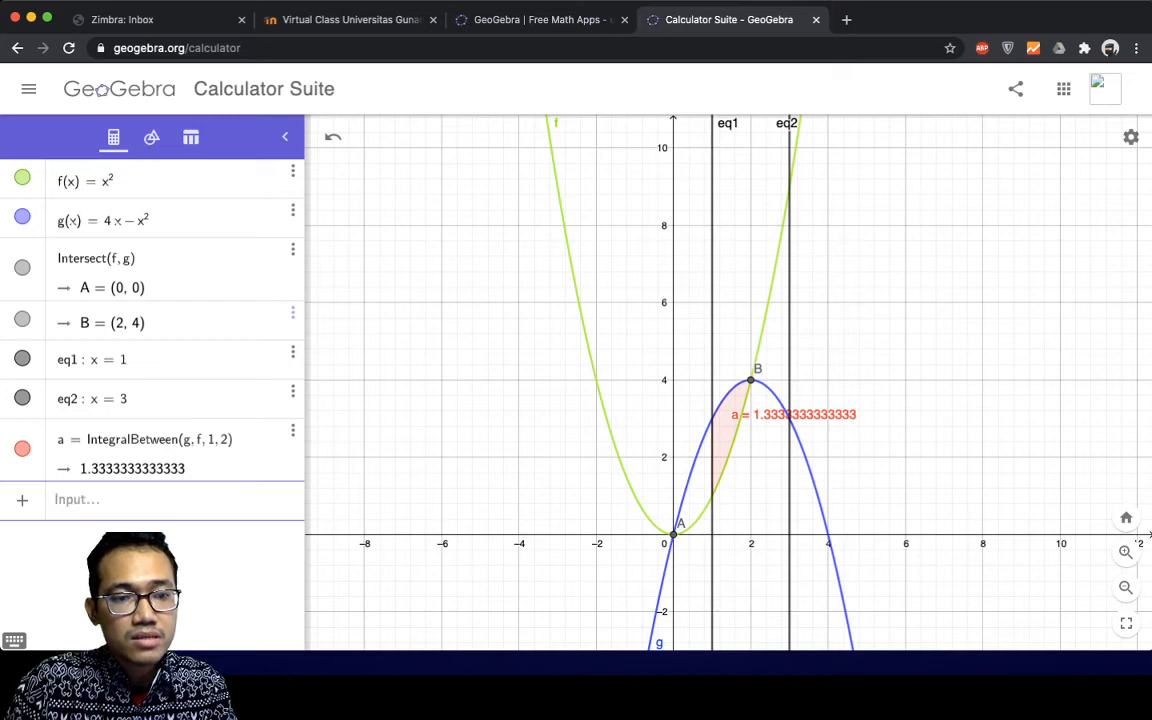
# - Compute and shade the area between the curves from x = 2 to 3 with IntegralBetween(f(x), g(x), 2, 3)
pyautogui.write('Integral')
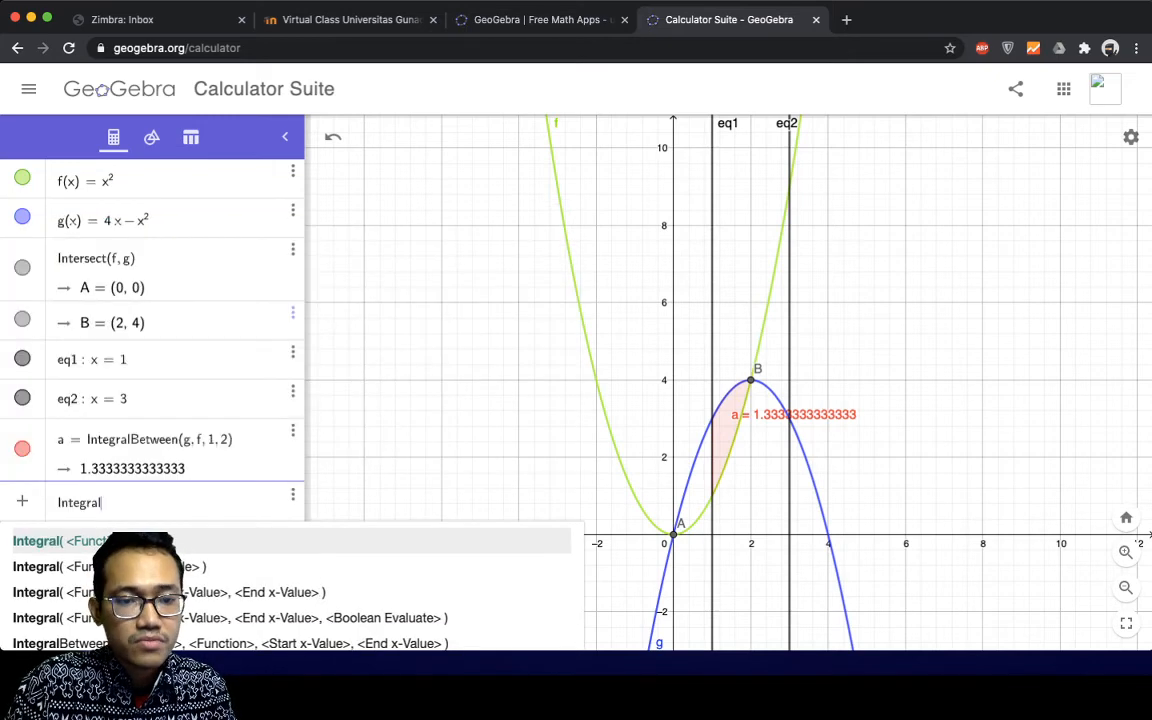
pyautogui.press('Down')
pyautogui.press('Down')
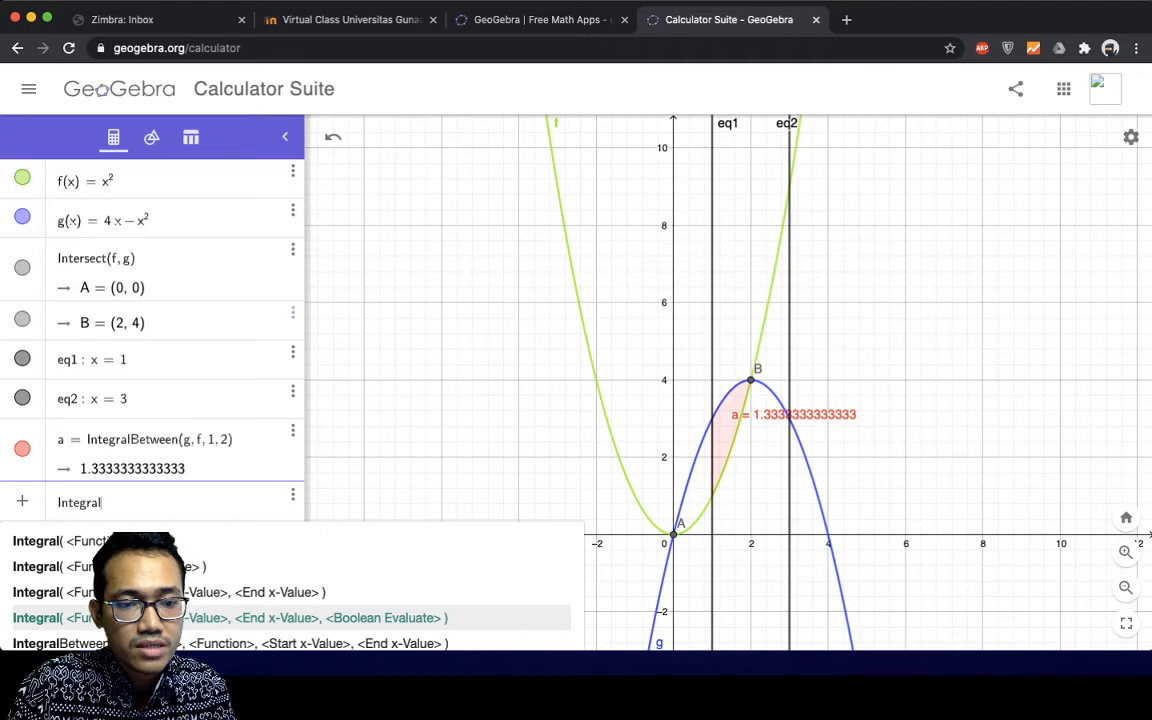
pyautogui.press('Down')
pyautogui.press('Return')
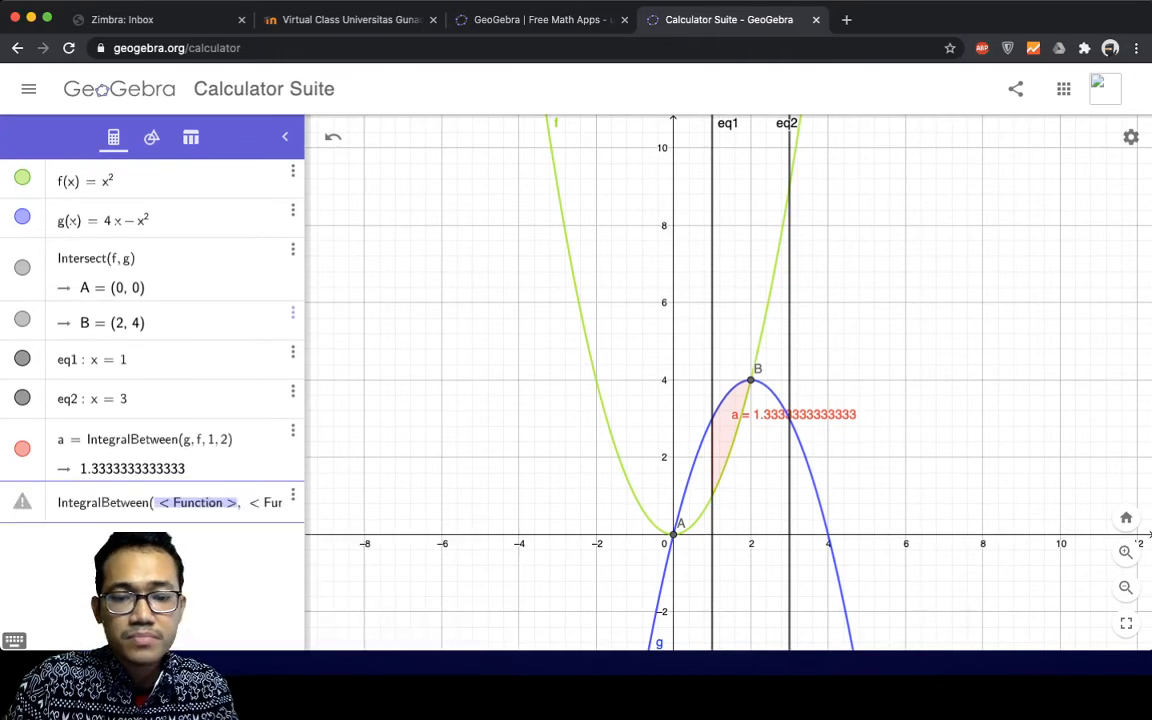
pyautogui.write('f')
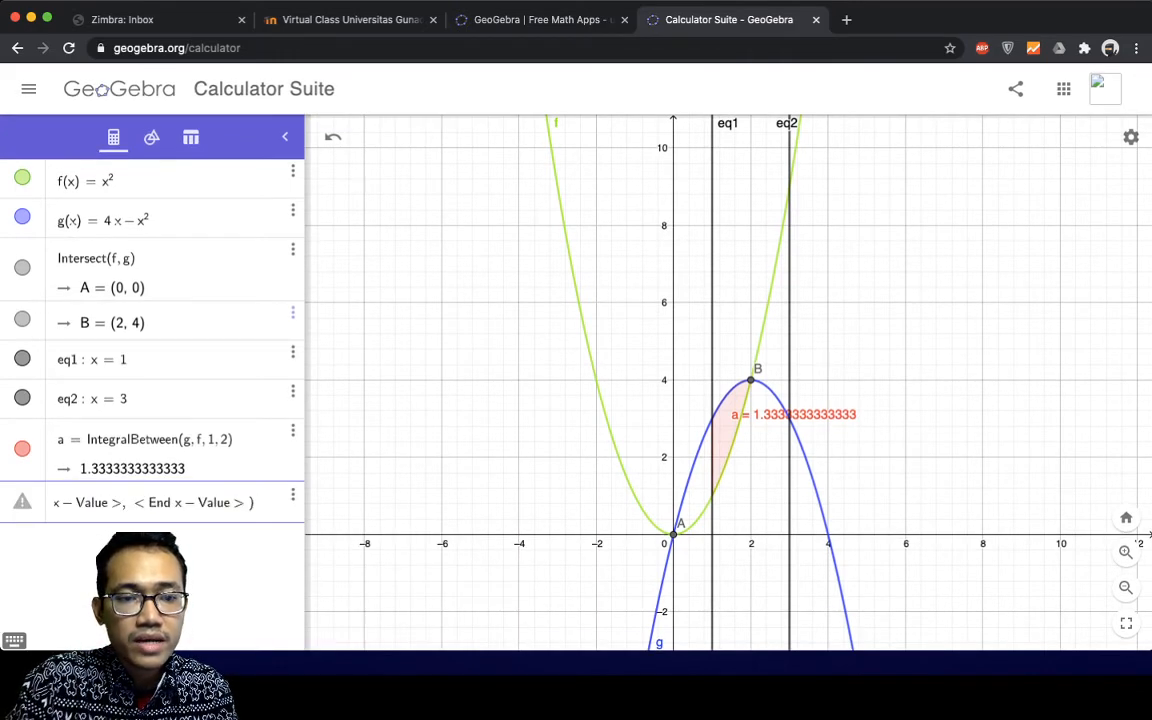
pyautogui.write('(x),')
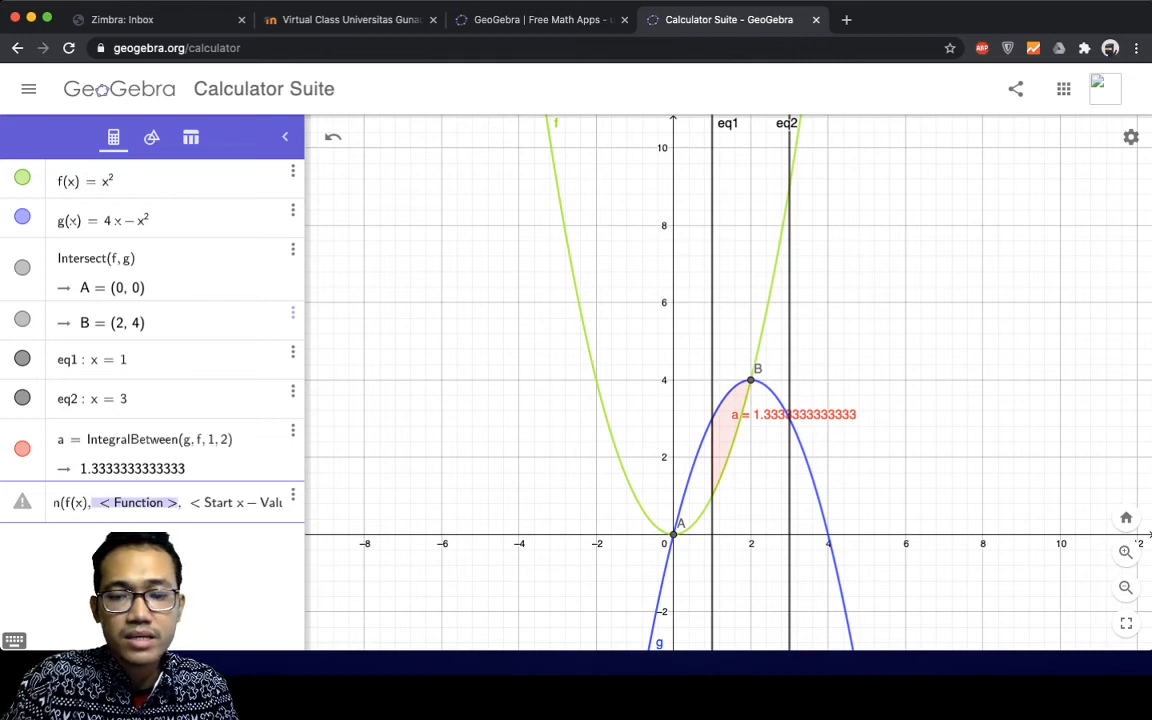
pyautogui.write('g(x)')
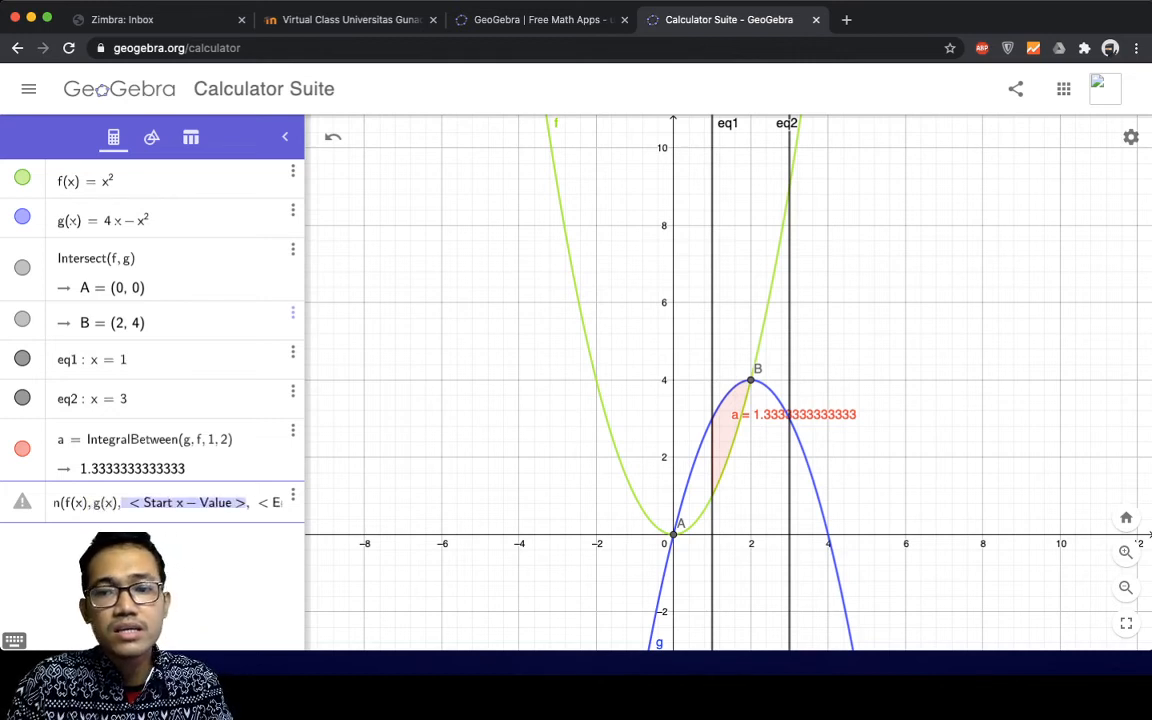
pyautogui.write('2,')
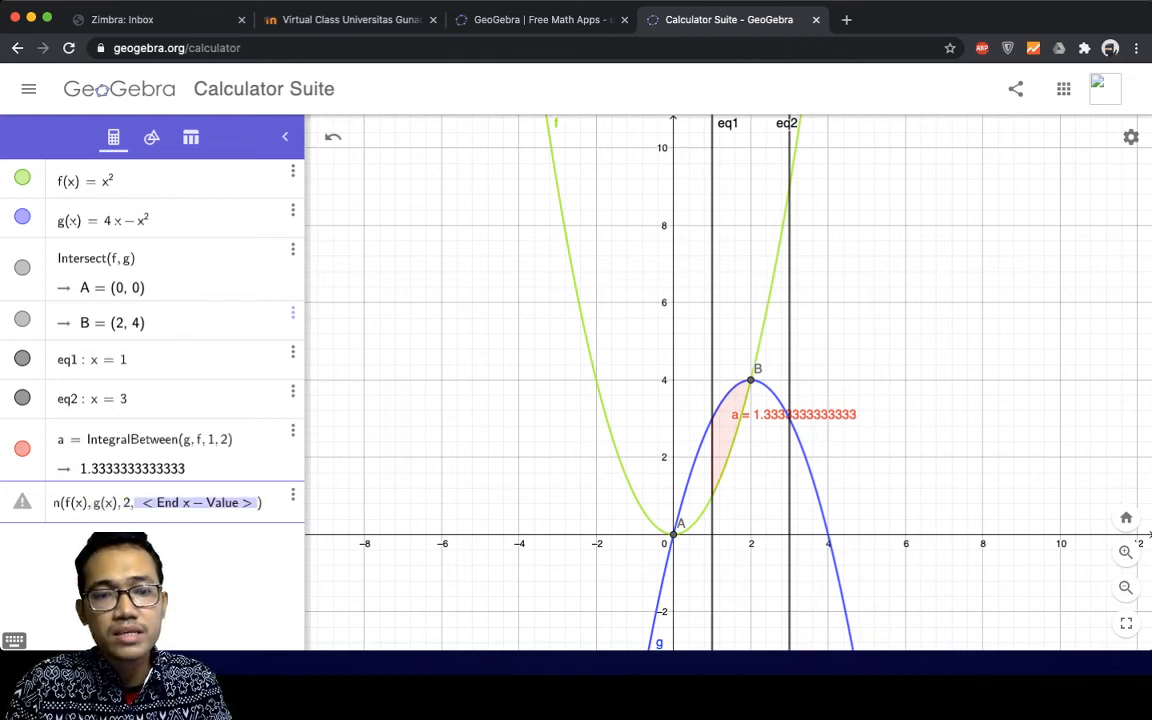
pyautogui.write('3')
pyautogui.press('Return')
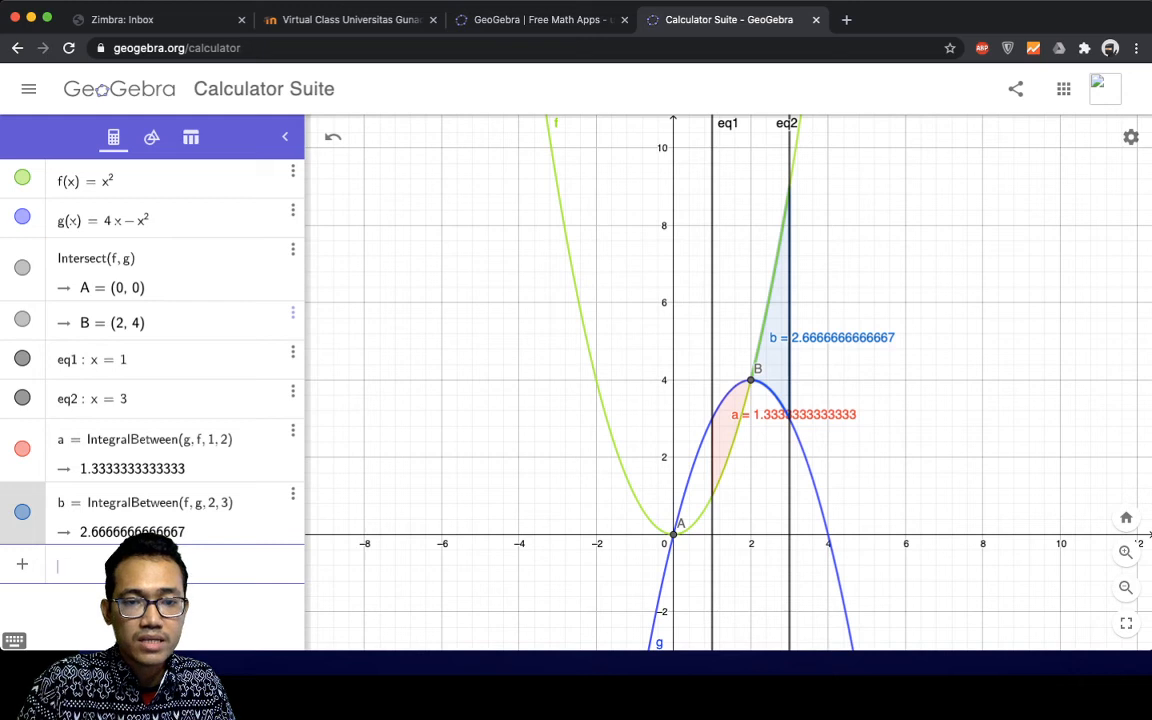
# - Change the colour of the shaded area between x = 2 and x = 3 to red and close its settings
pyautogui.click(292, 493)
pyautogui.click(322, 547)
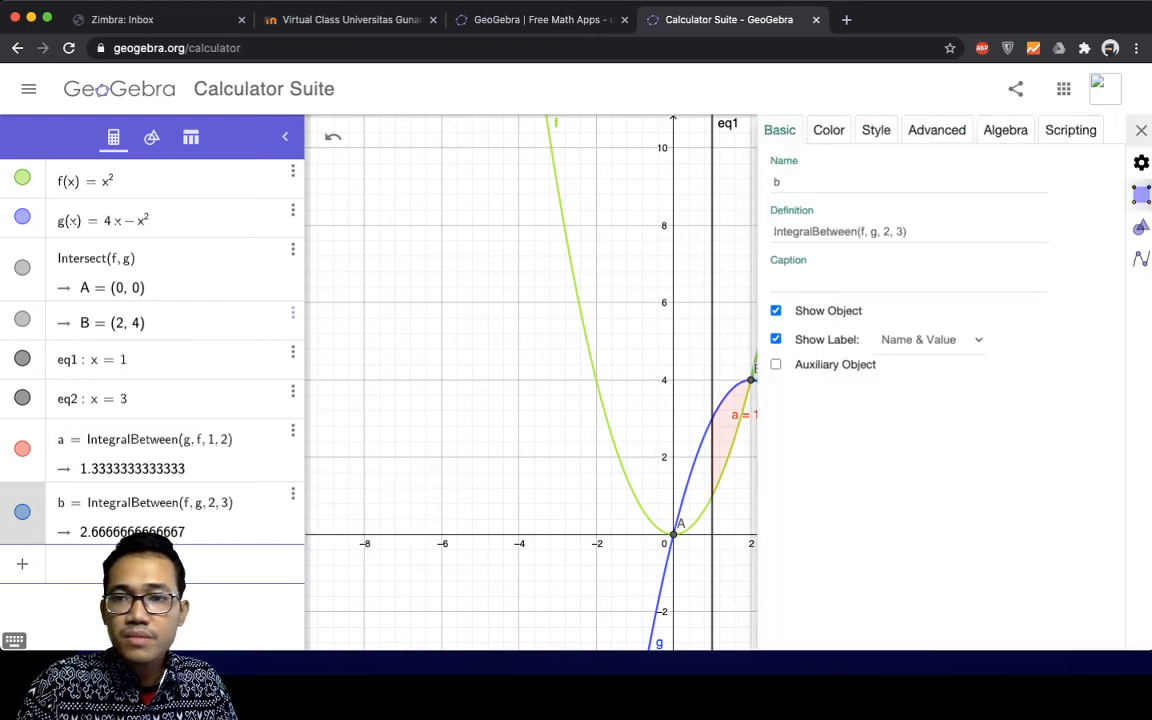
pyautogui.click(828, 130)
pyautogui.click(1003, 210)
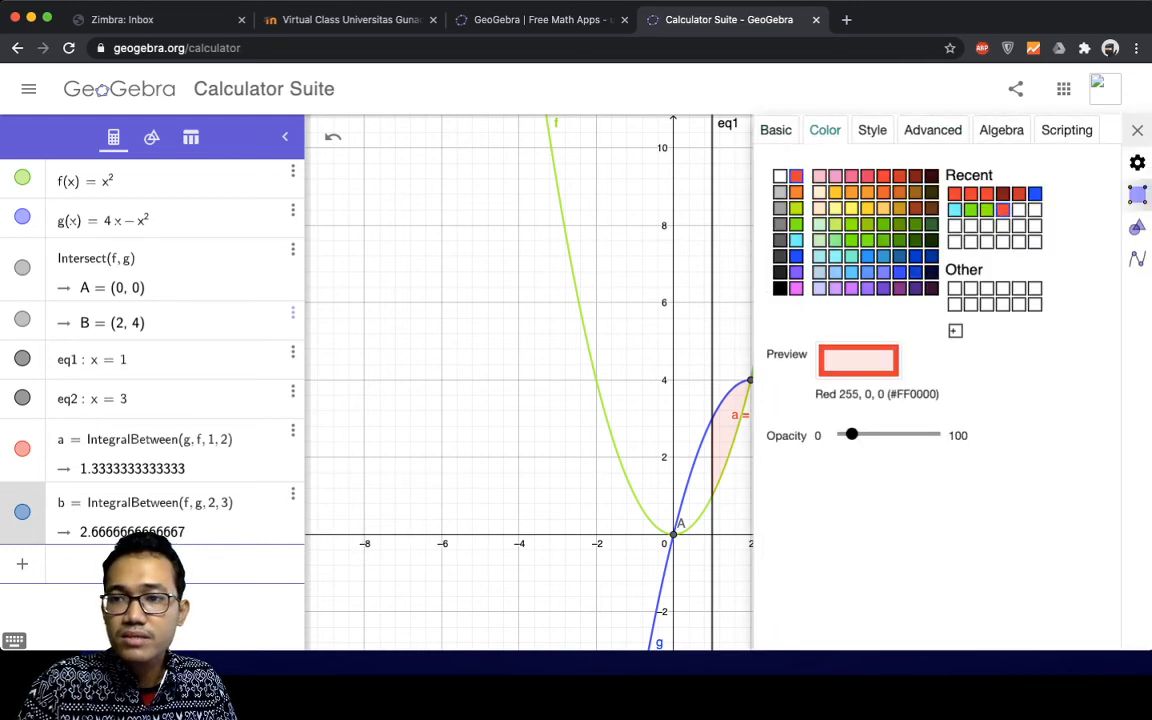
pyautogui.click(1137, 130)
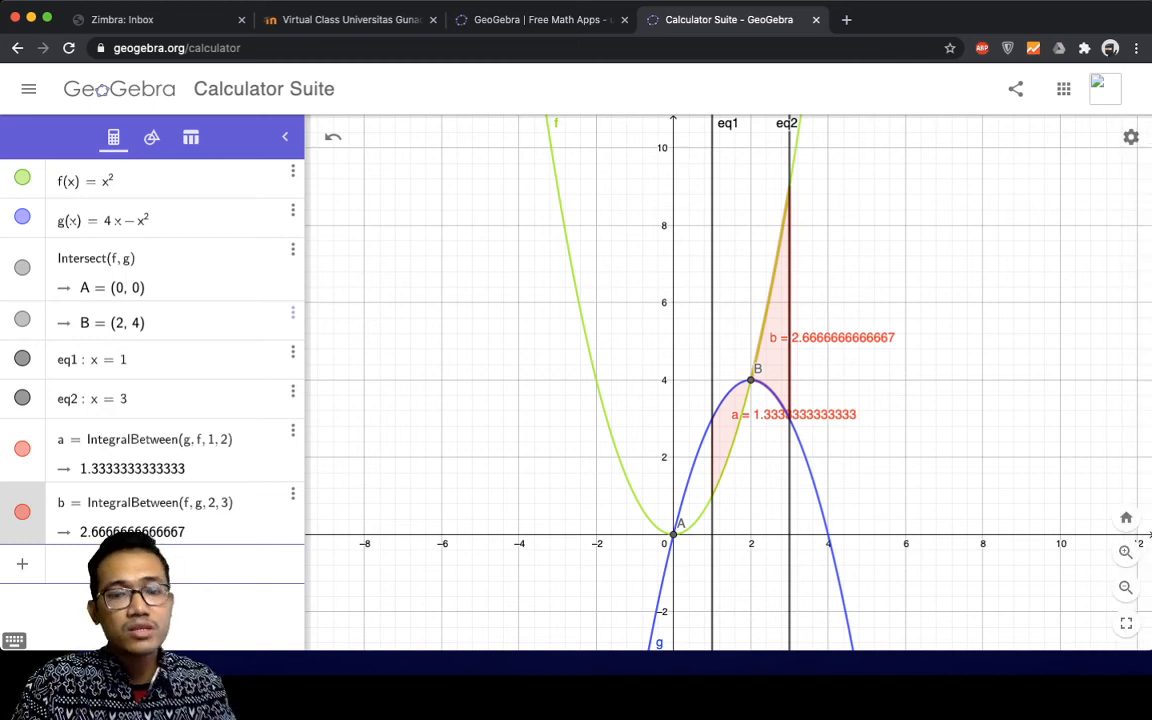
# - Compute the total area by adding the two integral values with a+b
pyautogui.write('a+b')
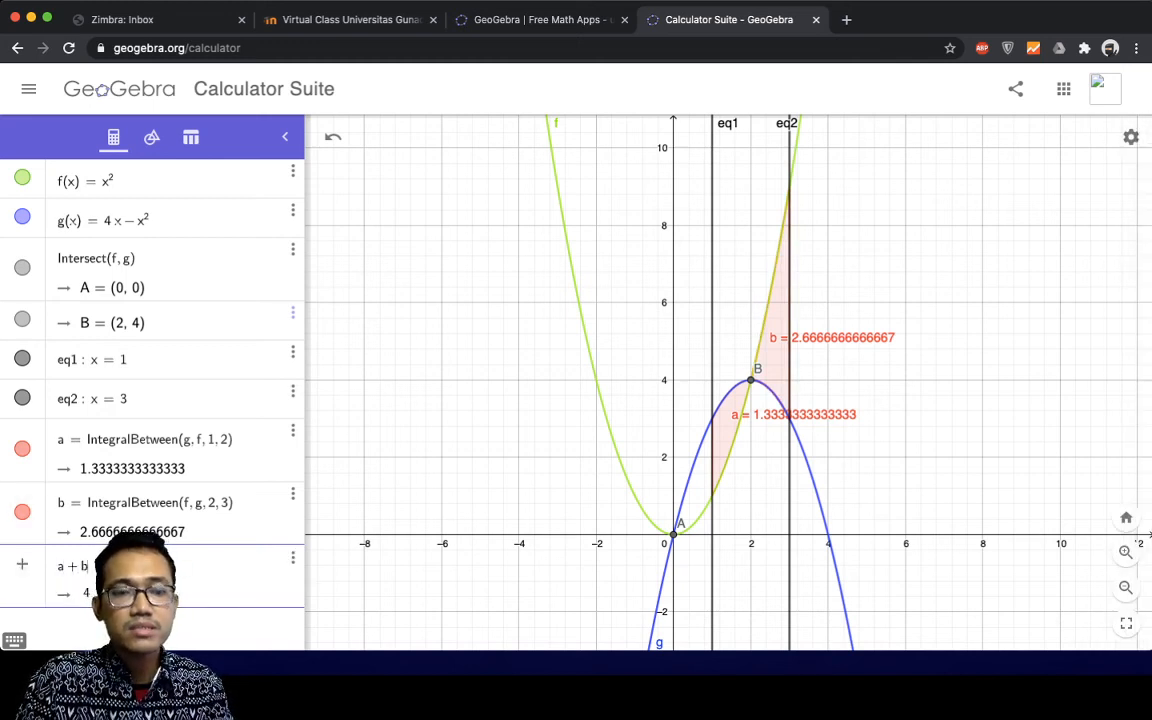
pyautogui.press('Return')
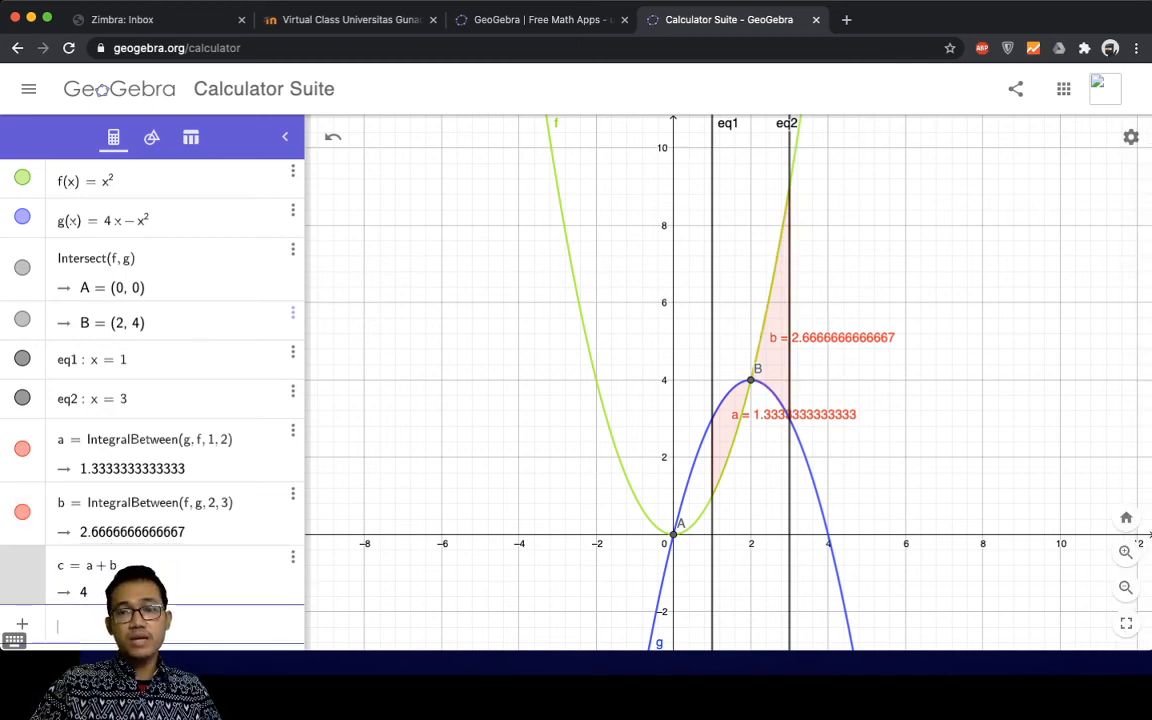